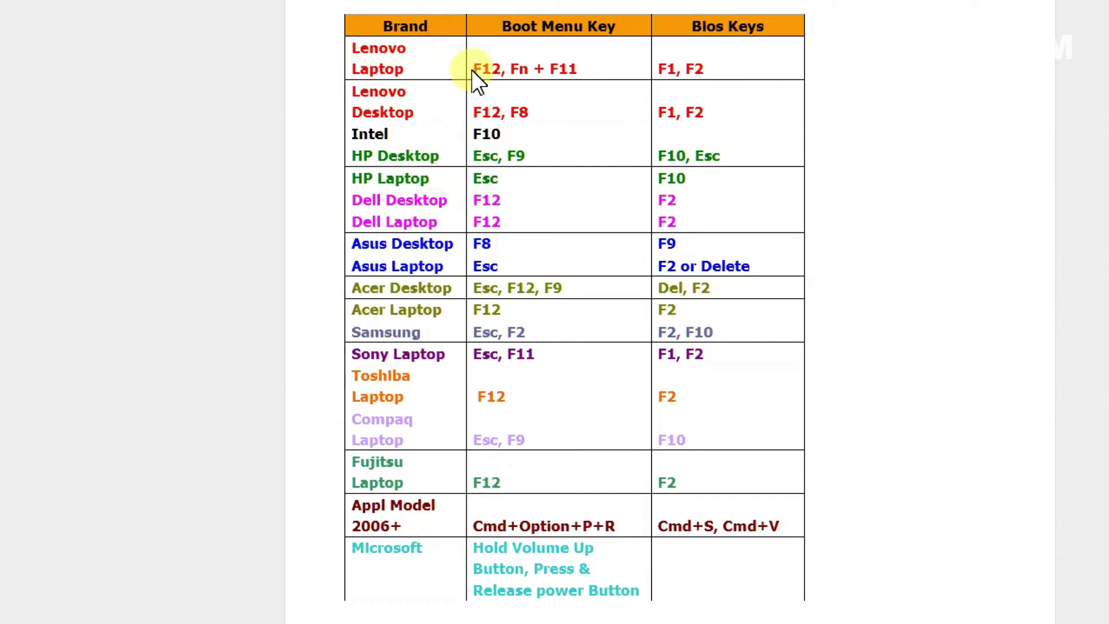
- Highlight the boot keys: F12 for Lenovo, Esc for HP, F9 for Acer, F2 for Samsung
{"action": "left_click_drag", "start_coordinate": [472, 70], "coordinate": [501, 69]}
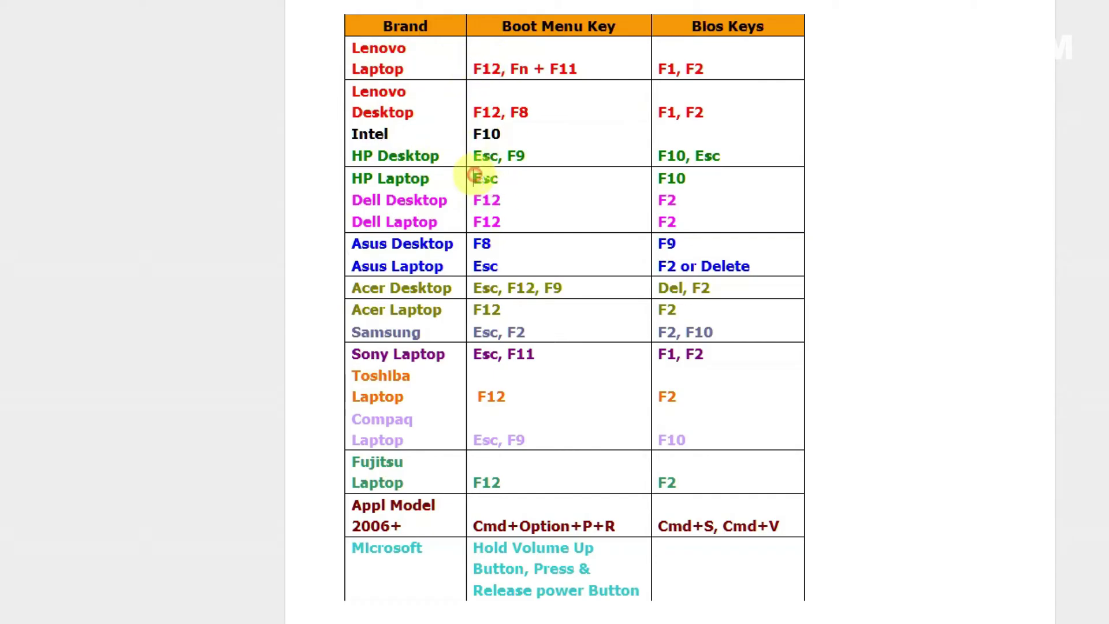
{"action": "left_click_drag", "start_coordinate": [470, 179], "coordinate": [499, 178]}
{"action": "double_click", "coordinate": [553, 287]}
{"action": "left_click_drag", "start_coordinate": [526, 332], "coordinate": [508, 332]}
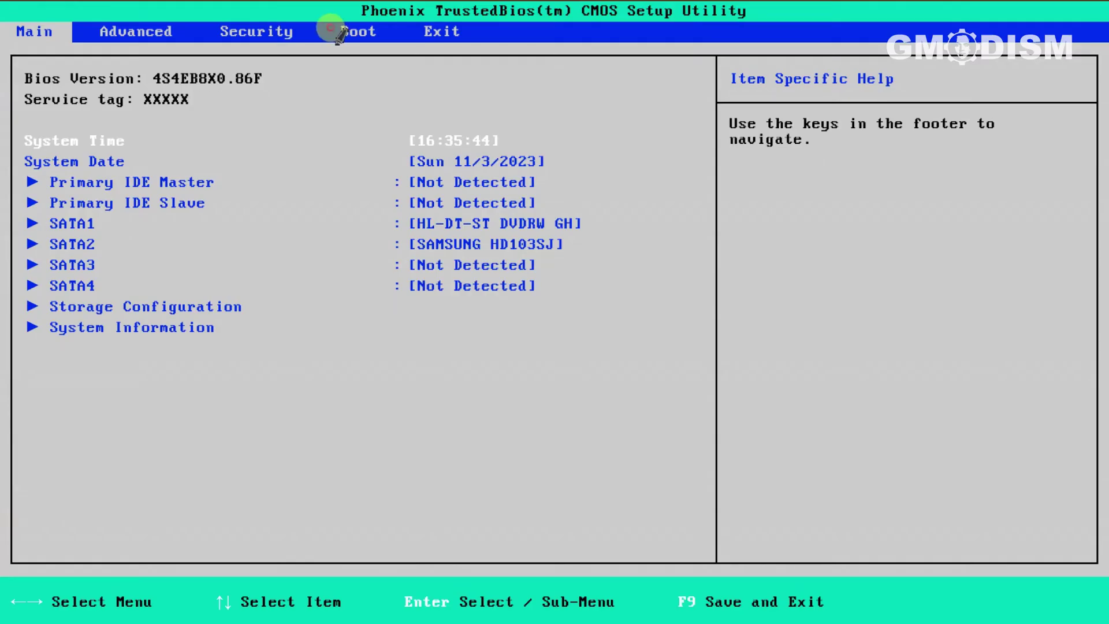
{"action": "left_click_drag", "start_coordinate": [340, 39], "coordinate": [386, 46]}
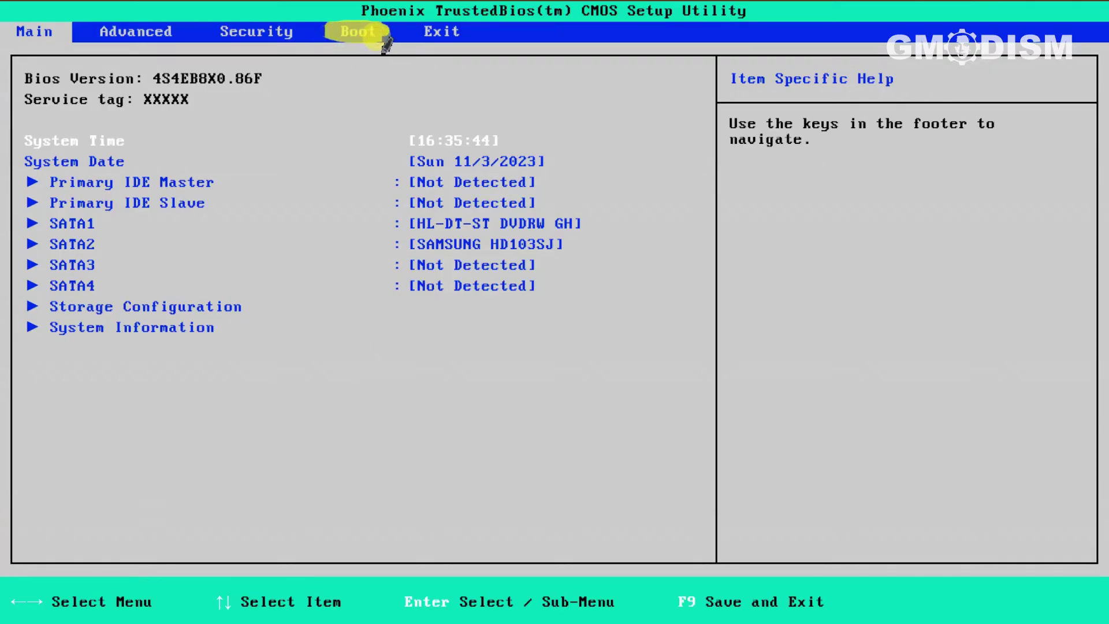
{"action": "left_click_drag", "start_coordinate": [13, 600], "coordinate": [847, 601]}
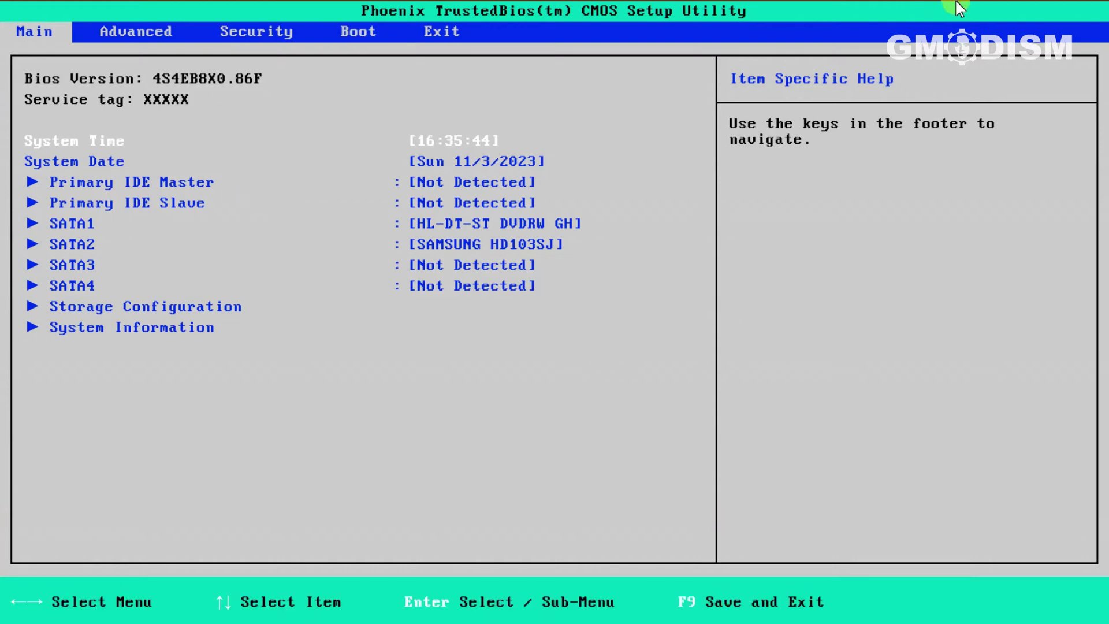
- Review the Security settings and the boot order's CD/DVD and hard disk entries
{"action": "key", "text": "Right"}
{"action": "key", "text": "Right"}
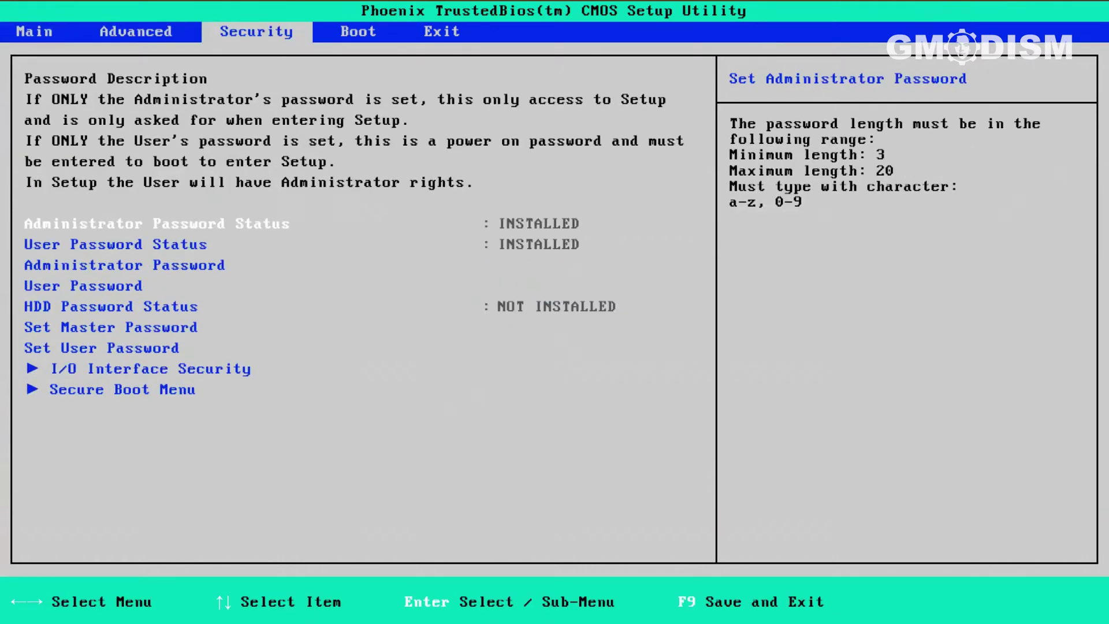
{"action": "key", "text": "Right"}
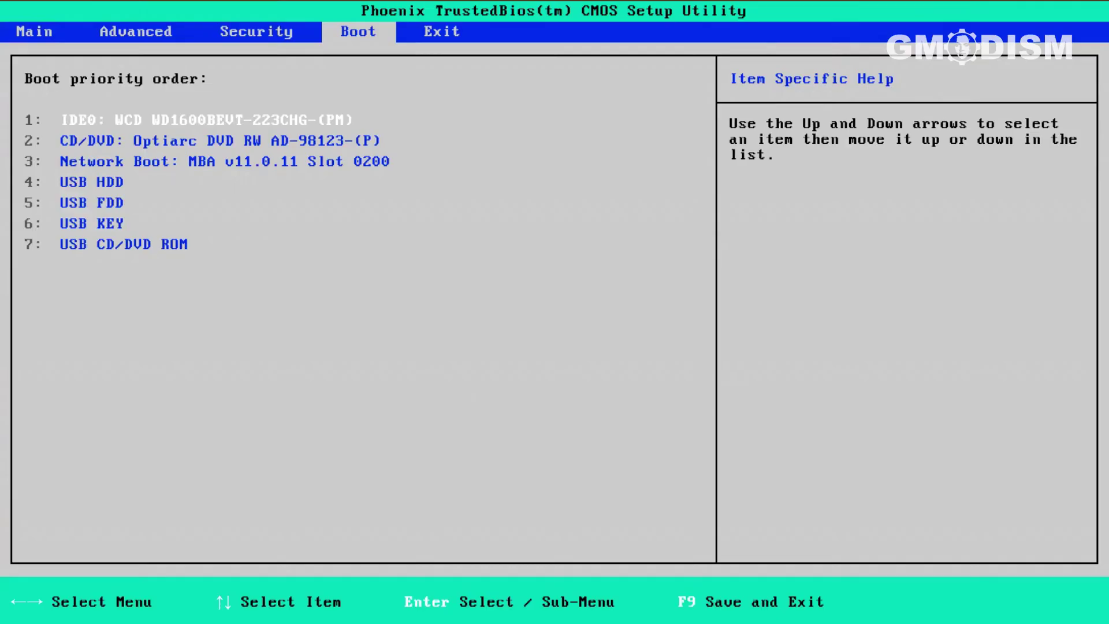
{"action": "key", "text": "Down"}
{"action": "key", "text": "Down"}
{"action": "key", "text": "Down"}
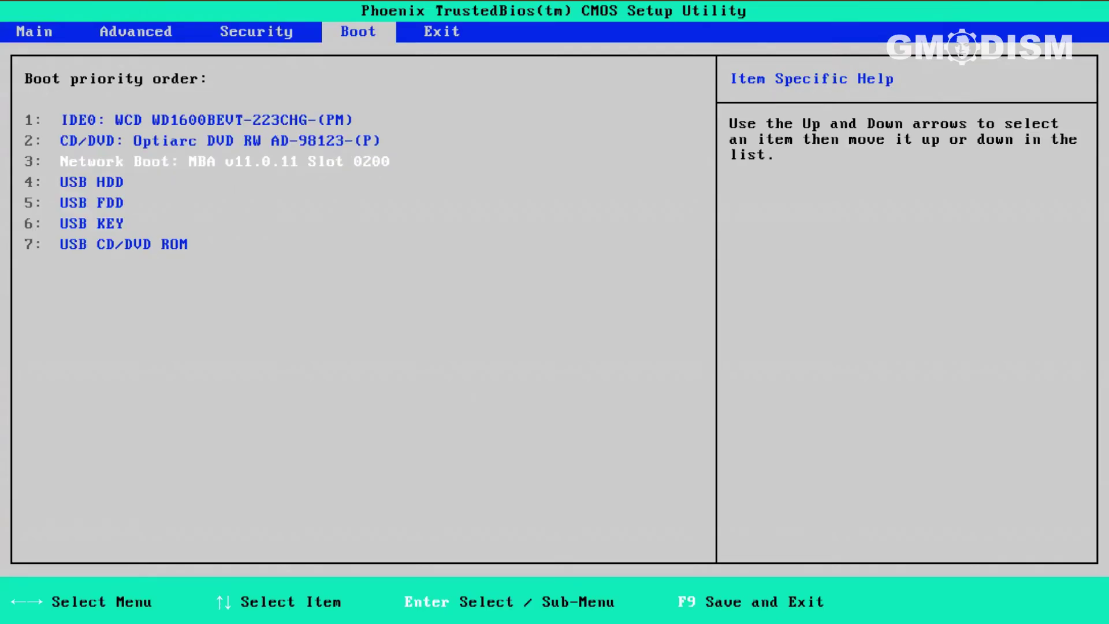
{"action": "key", "text": "Up"}
{"action": "key", "text": "Up"}
{"action": "key", "text": "Up"}
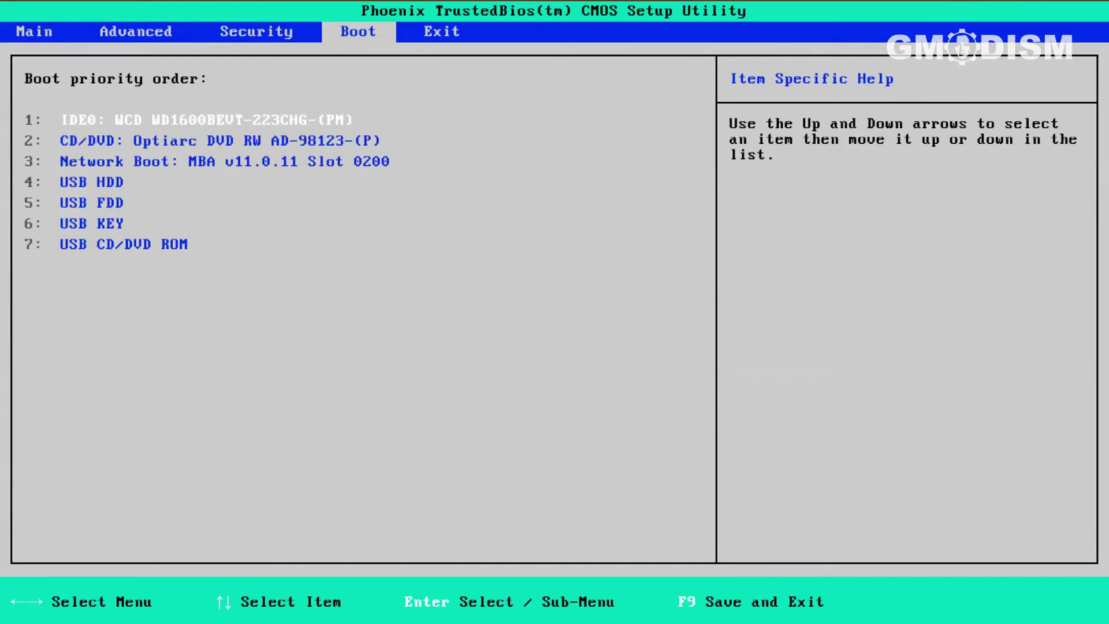
{"action": "key", "text": "Down"}
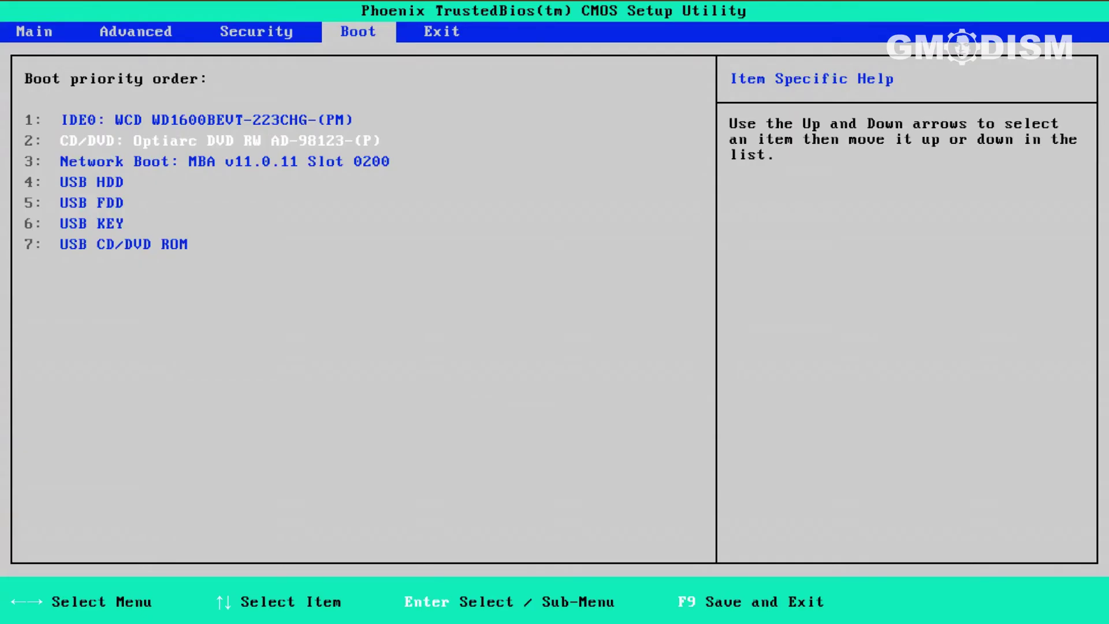
{"action": "key", "text": "Up"}
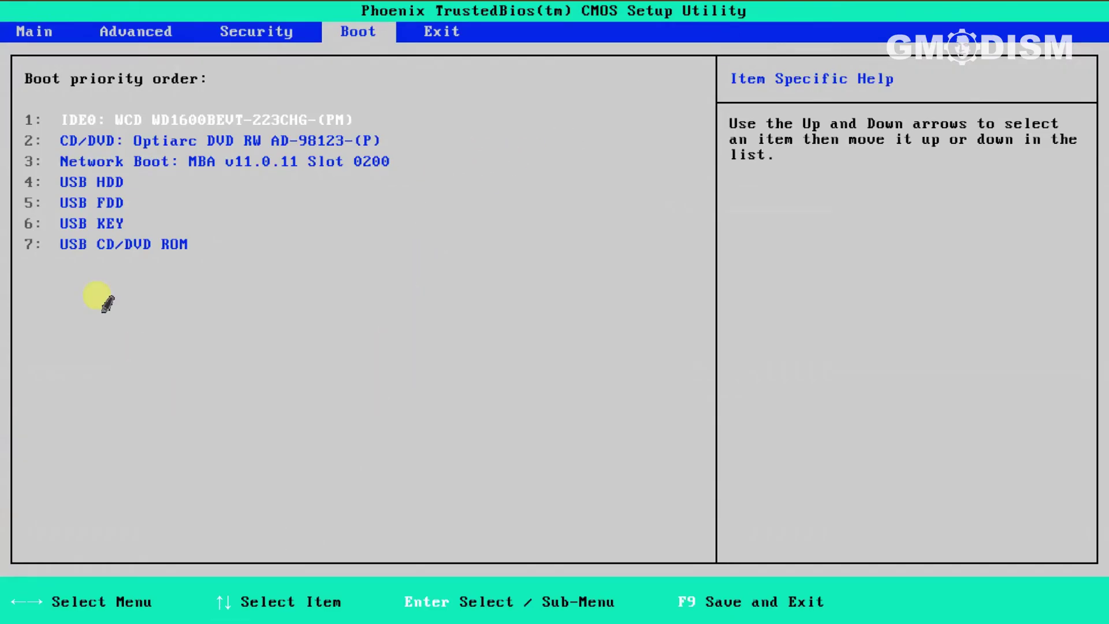
- Save the BIOS changes and exit setup so the machine restarts
{"action": "left_click_drag", "start_coordinate": [52, 118], "coordinate": [373, 118]}
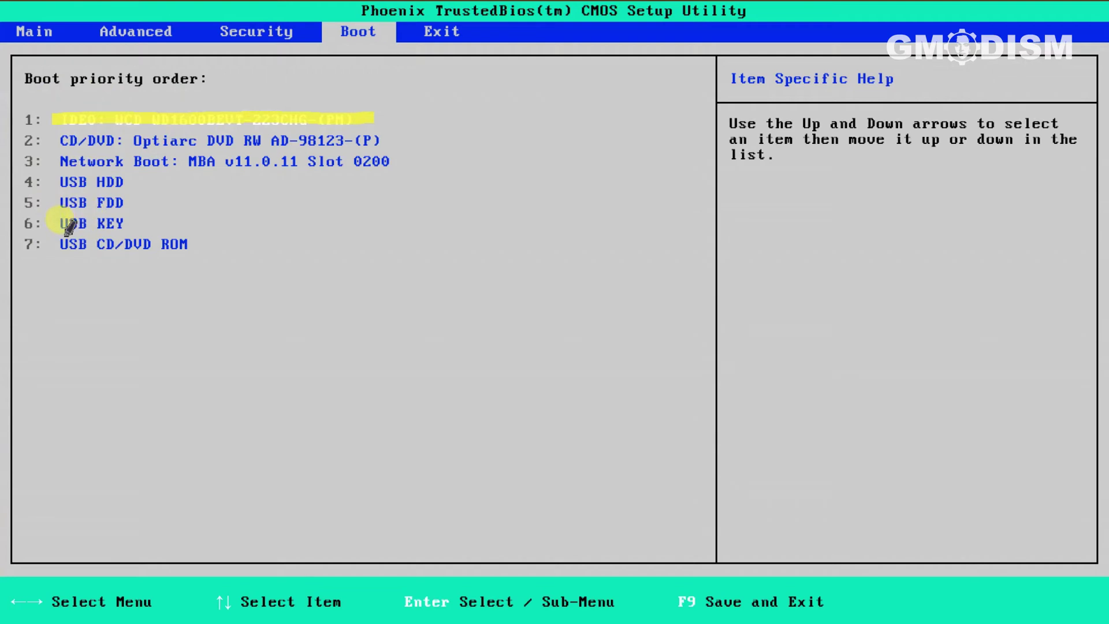
{"action": "mouse_move", "coordinate": [68, 227]}
{"action": "left_mouse_down"}
{"action": "mouse_move", "coordinate": [116, 218]}
{"action": "mouse_move", "coordinate": [107, 223]}
{"action": "mouse_move", "coordinate": [129, 231]}
{"action": "mouse_move", "coordinate": [108, 234]}
{"action": "left_mouse_up"}
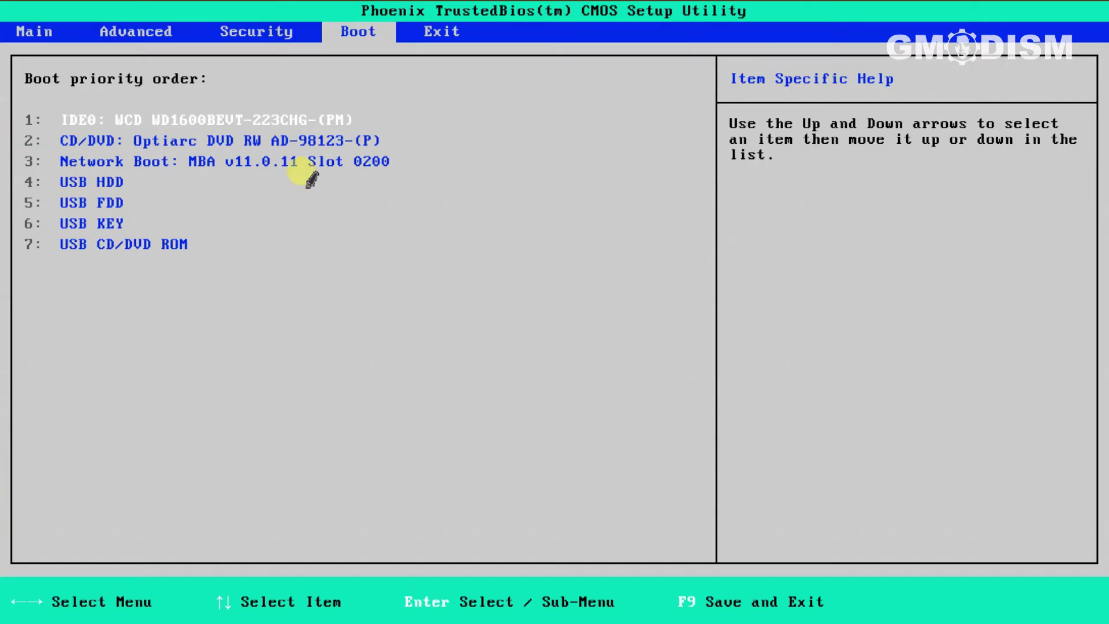
{"action": "key", "text": "Right"}
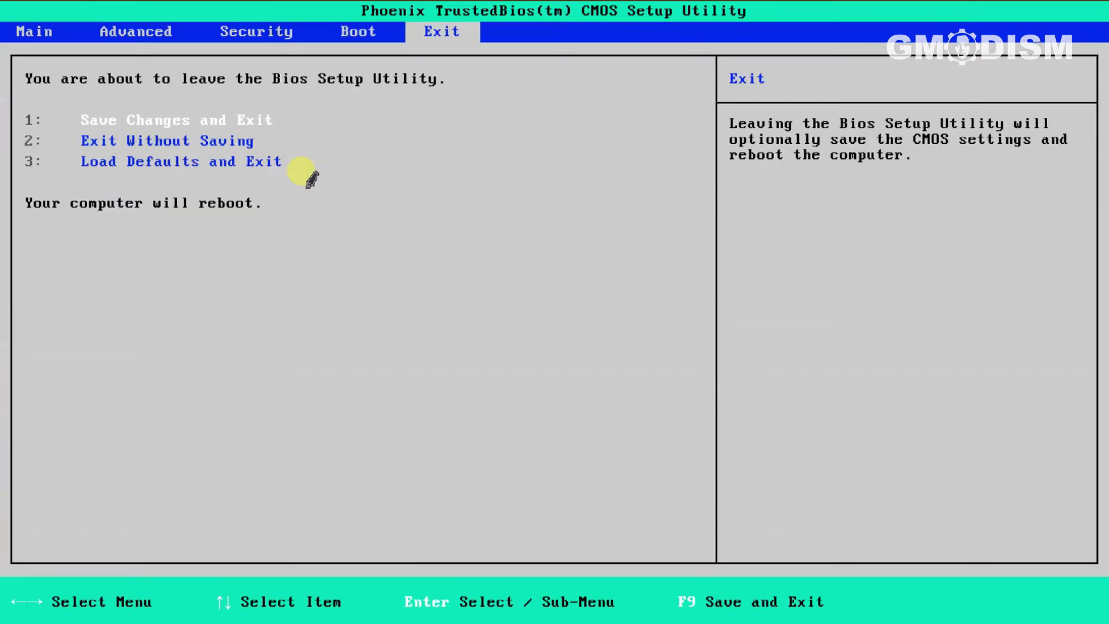
{"action": "key", "text": "Return"}
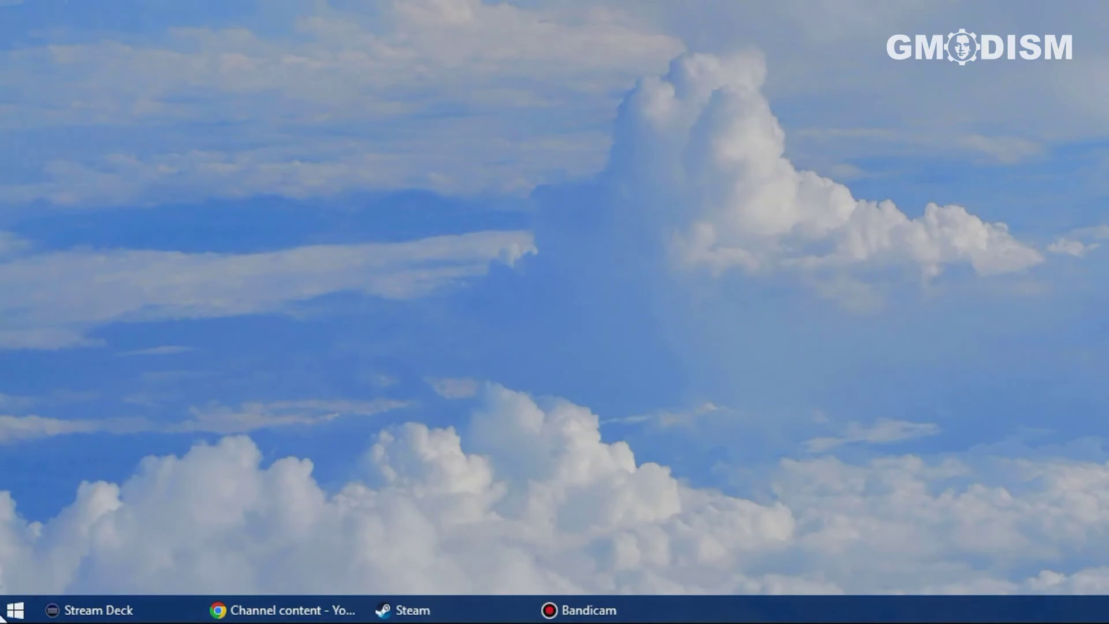
- Launch Disk Management and check which disks hold System Reserved, Source (D:), Jotunheim (F:) and (G:)
{"action": "right_click", "coordinate": [11, 610]}
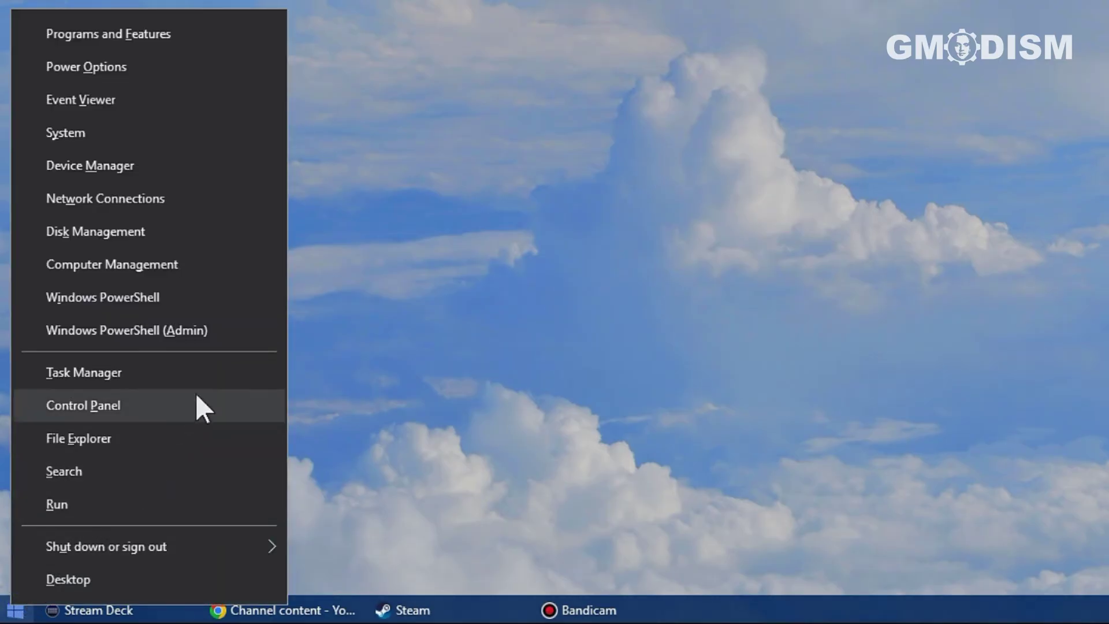
{"action": "left_click", "coordinate": [233, 231]}
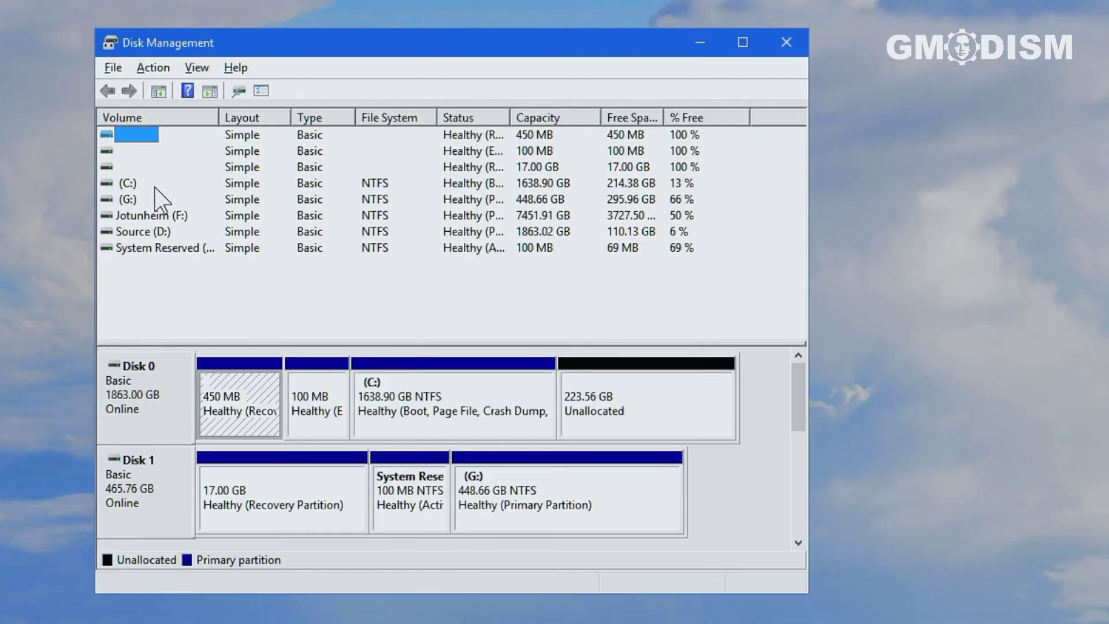
{"action": "left_click", "coordinate": [162, 245]}
{"action": "left_click", "coordinate": [166, 232]}
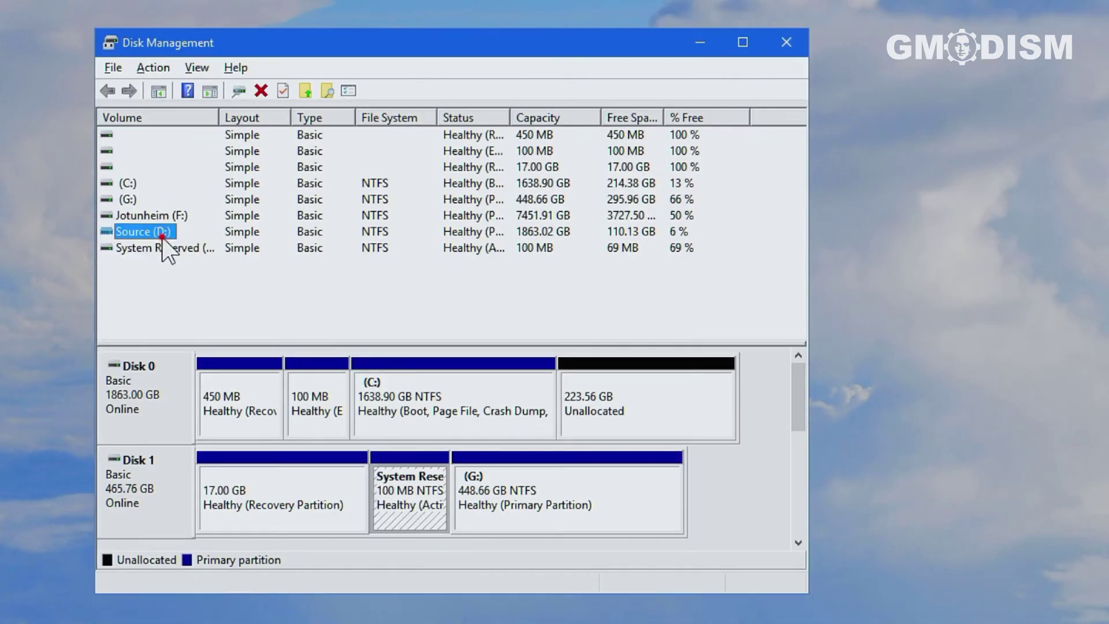
{"action": "left_click", "coordinate": [170, 209]}
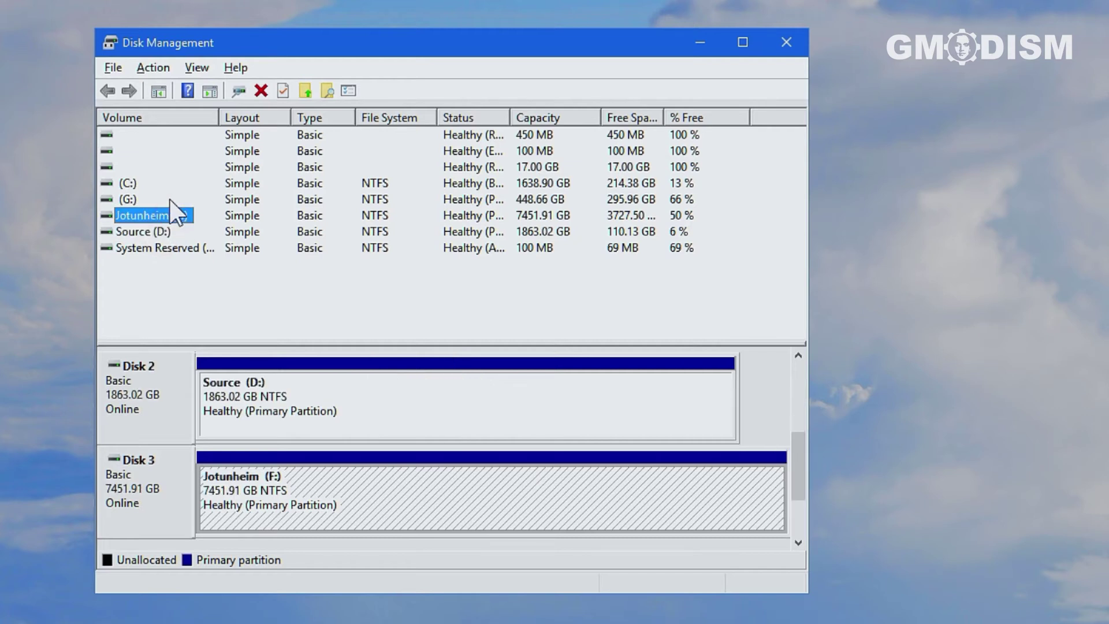
{"action": "left_click", "coordinate": [169, 199]}
{"action": "left_click", "coordinate": [129, 200]}
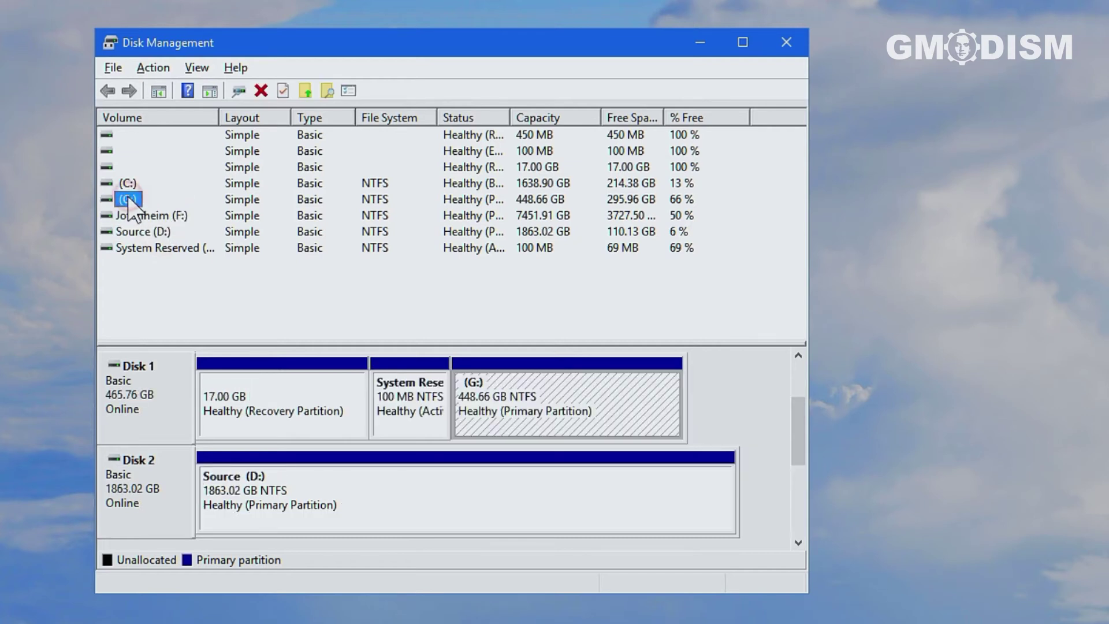
- Open the (G:) volume in File Explorer and view all drives
{"action": "right_click", "coordinate": [136, 151]}
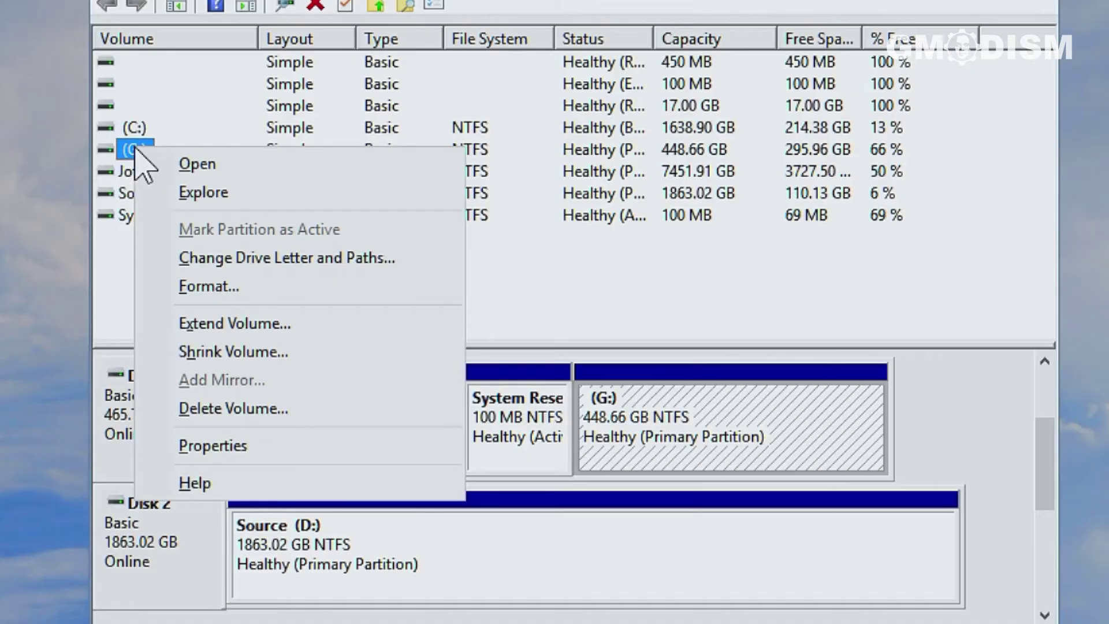
{"action": "left_click", "coordinate": [276, 166]}
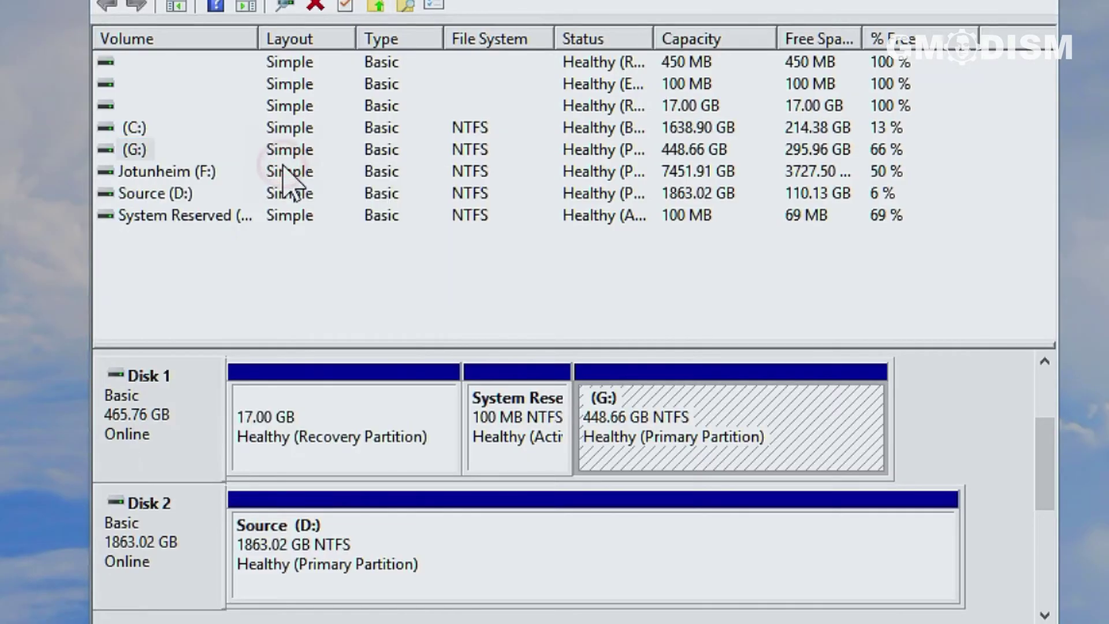
{"action": "left_click", "coordinate": [300, 128]}
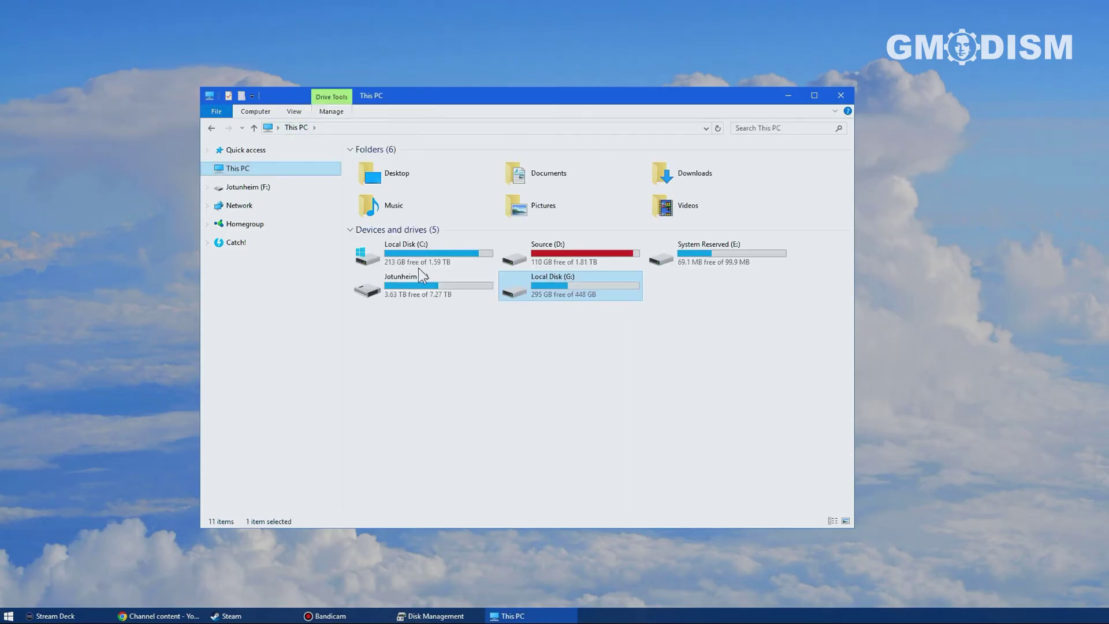
- Peek into System Reserved (E:), then open Source (D:) to browse its 214 items
{"action": "double_click", "coordinate": [725, 260]}
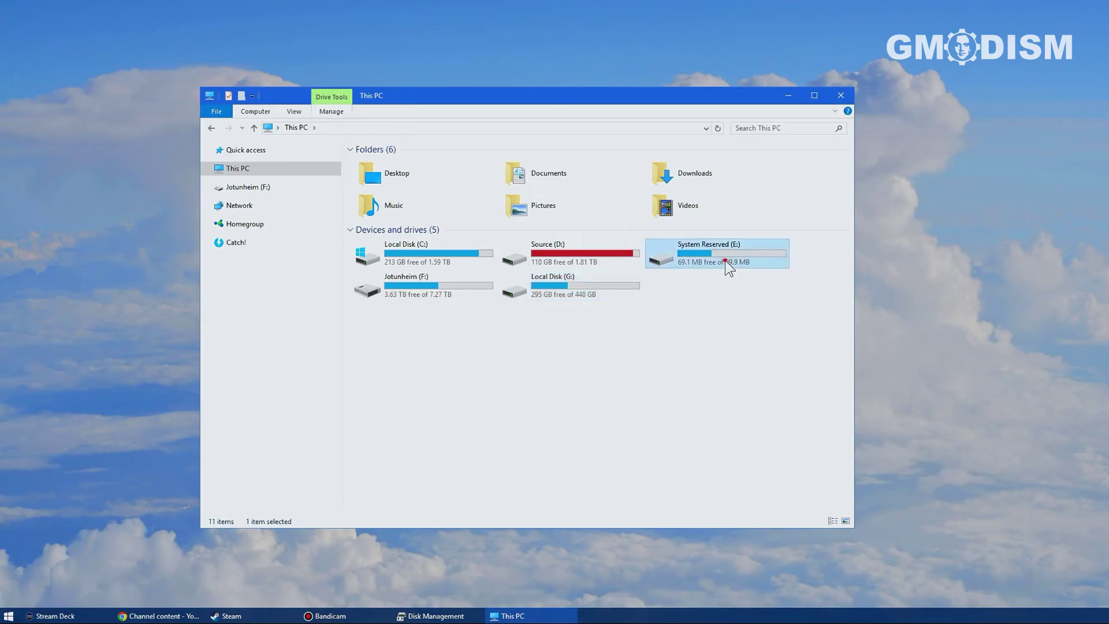
{"action": "key", "text": "alt+Left"}
{"action": "left_click", "coordinate": [425, 259]}
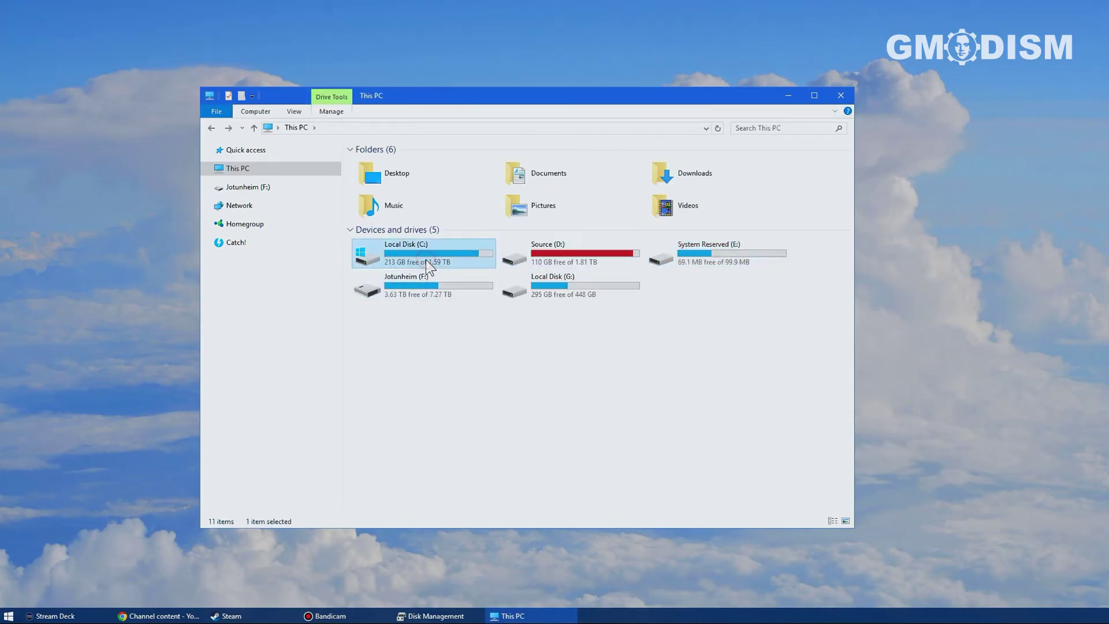
{"action": "double_click", "coordinate": [601, 254]}
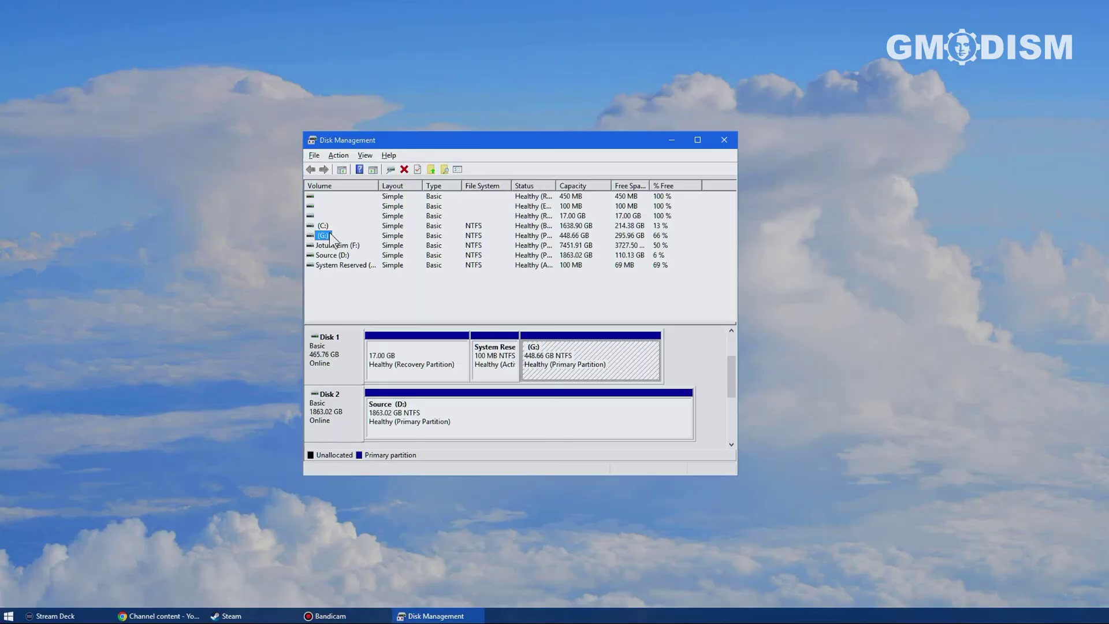
- Delete the (G:) volume, forcing deletion even though it is in use
{"action": "right_click", "coordinate": [321, 237]}
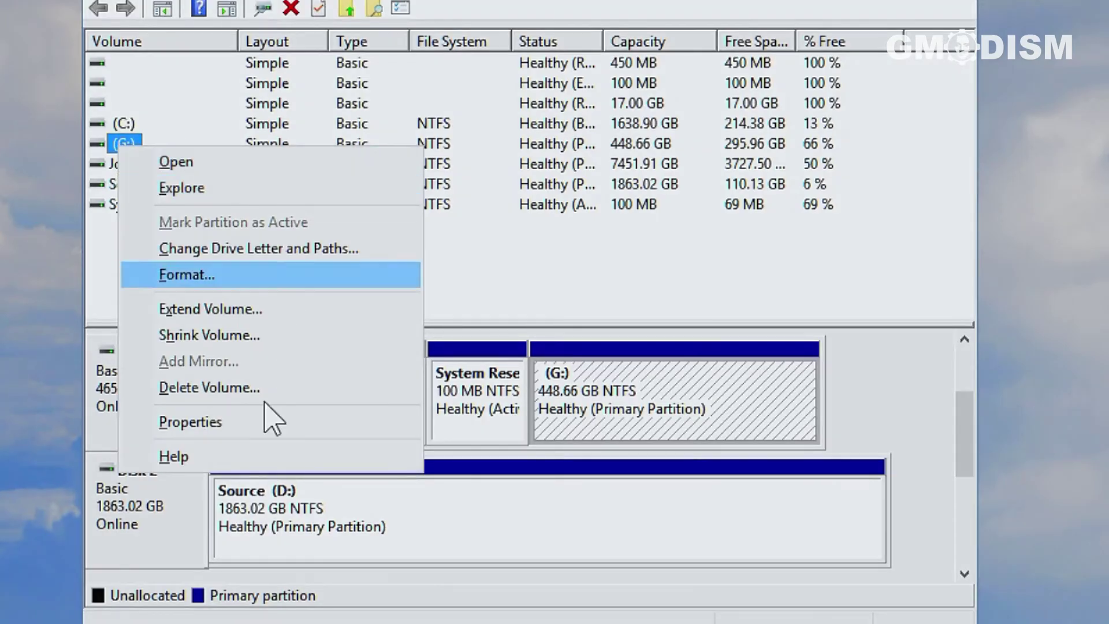
{"action": "left_click", "coordinate": [221, 396]}
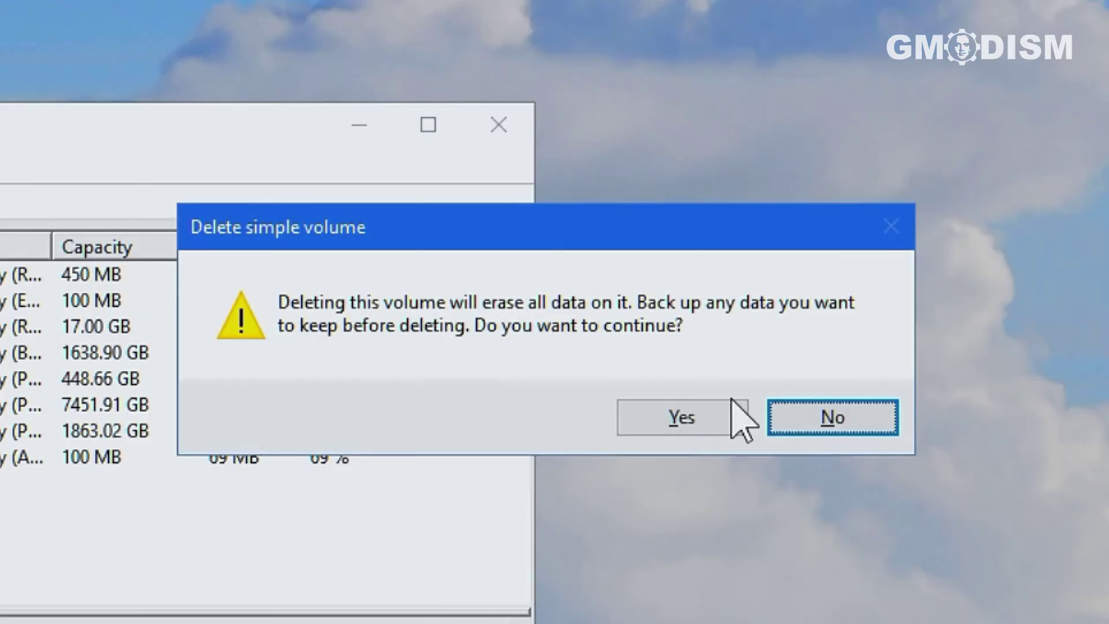
{"action": "left_click", "coordinate": [682, 418]}
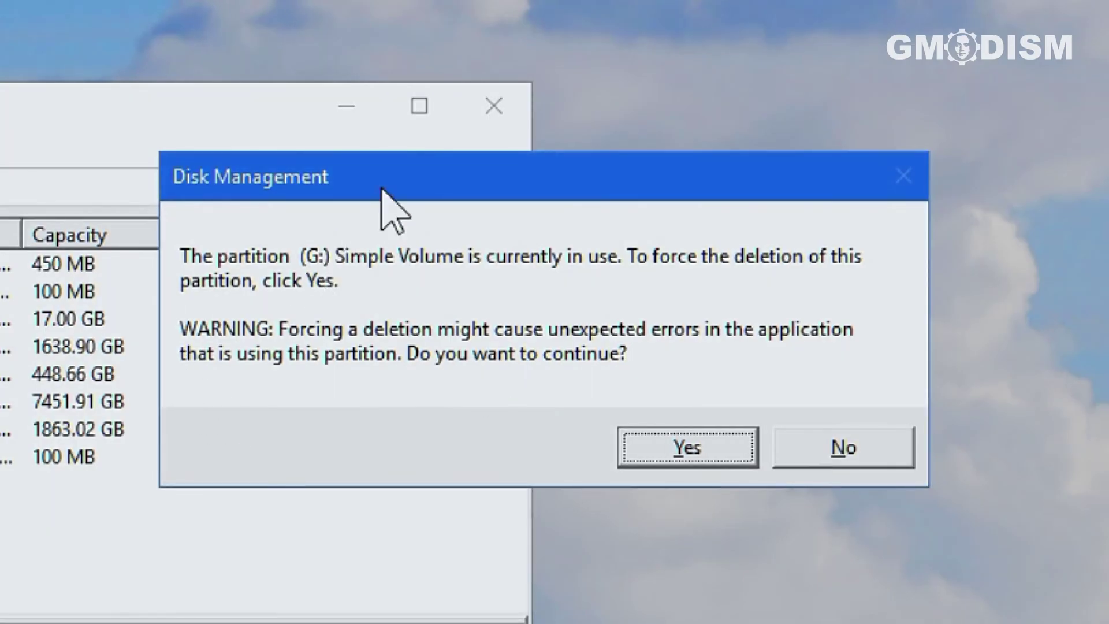
{"action": "left_click_drag", "start_coordinate": [380, 191], "coordinate": [844, 205]}
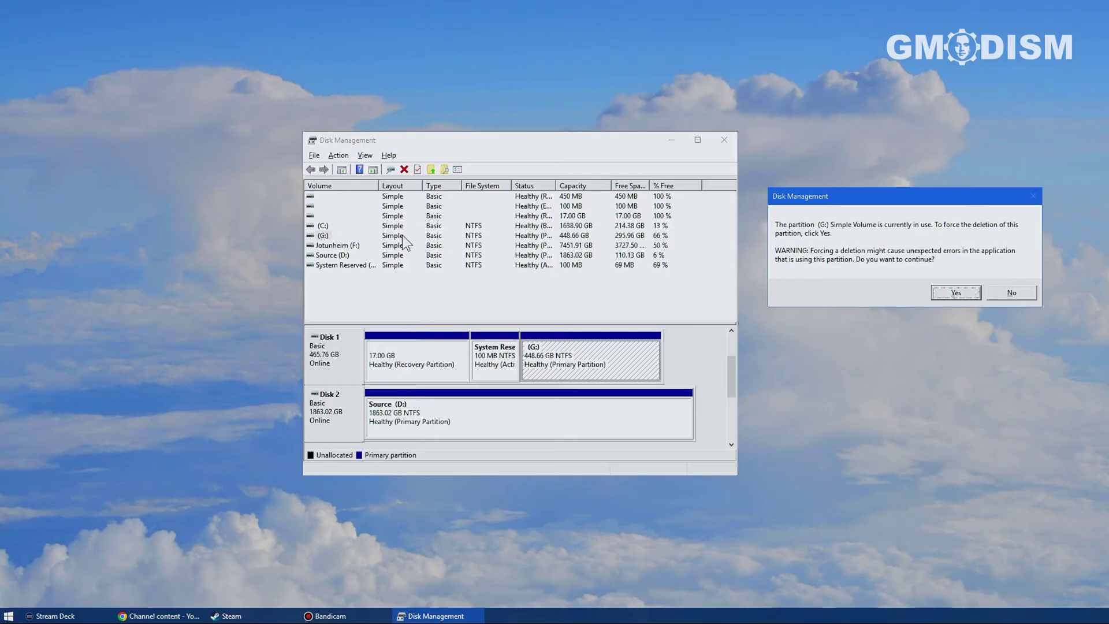
{"action": "left_click", "coordinate": [948, 292]}
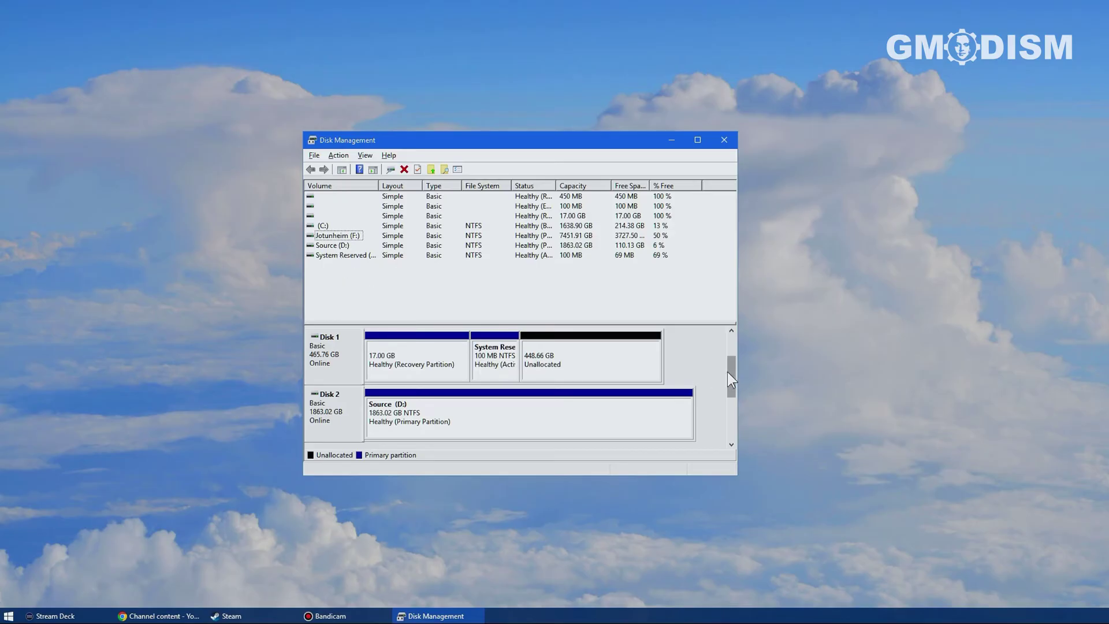
- Delete the active System Reserved partition, then select Disk 1's 17 GB Recovery partition
{"action": "right_click", "coordinate": [484, 347]}
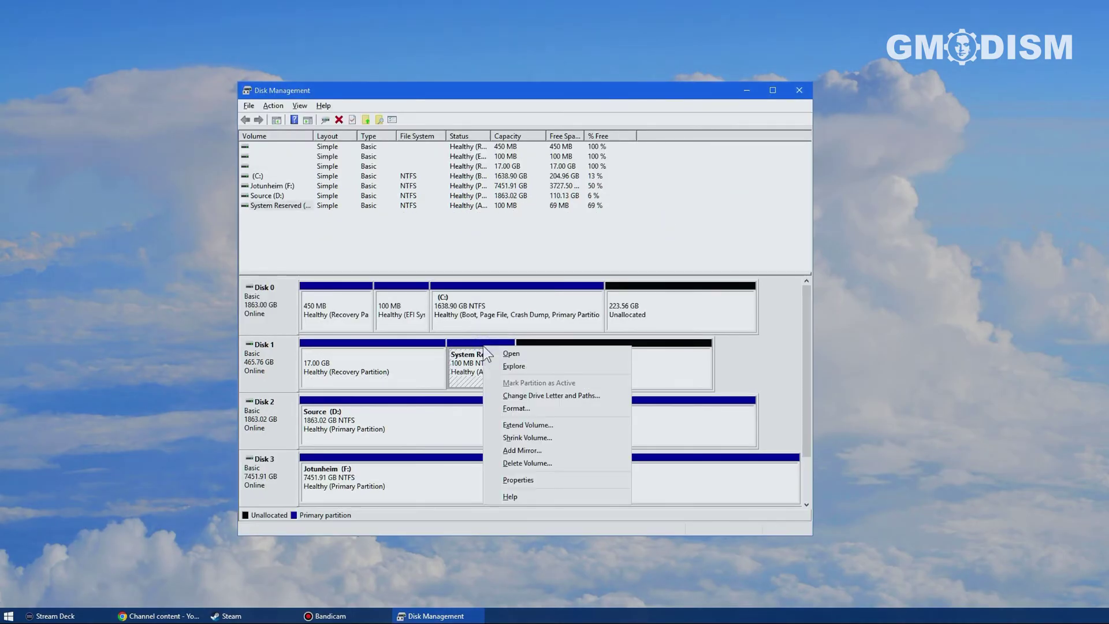
{"action": "left_click", "coordinate": [545, 463]}
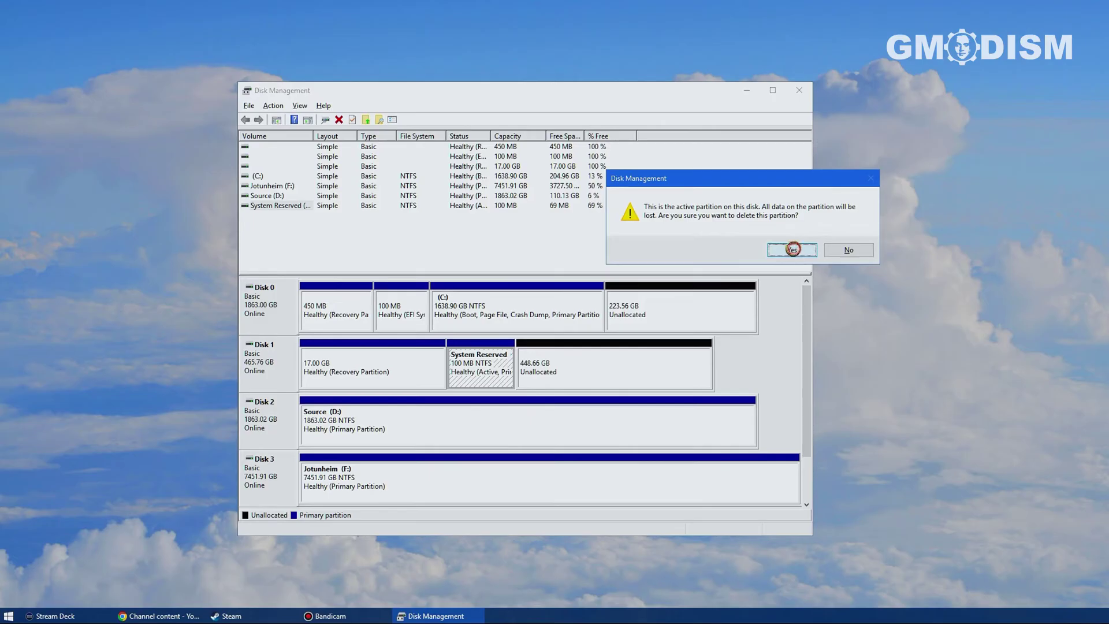
{"action": "left_click", "coordinate": [793, 249]}
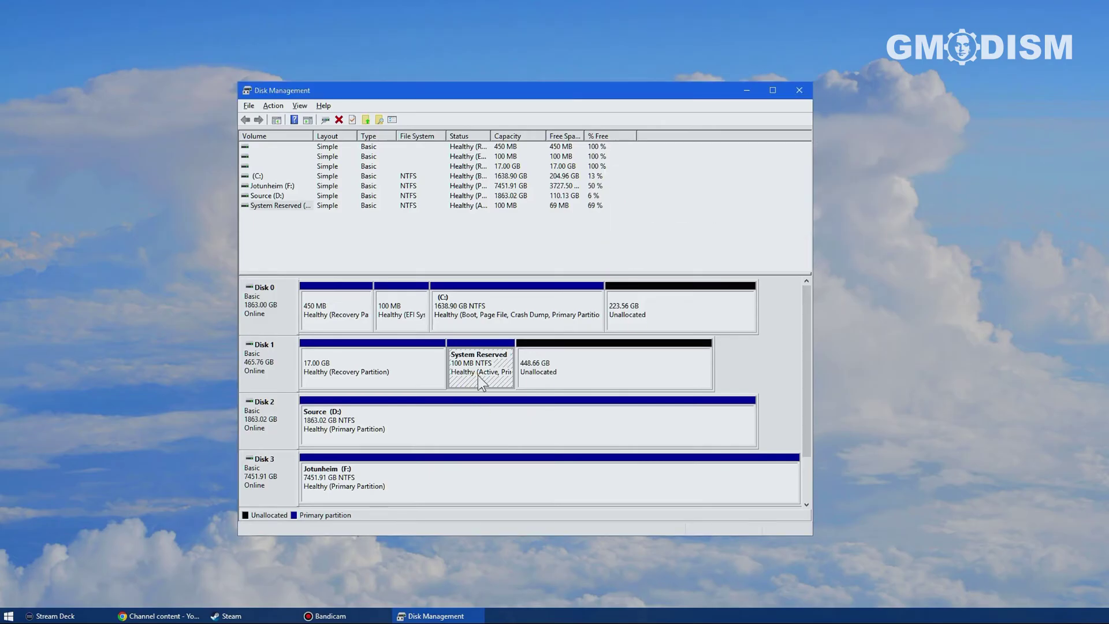
{"action": "left_click", "coordinate": [414, 373]}
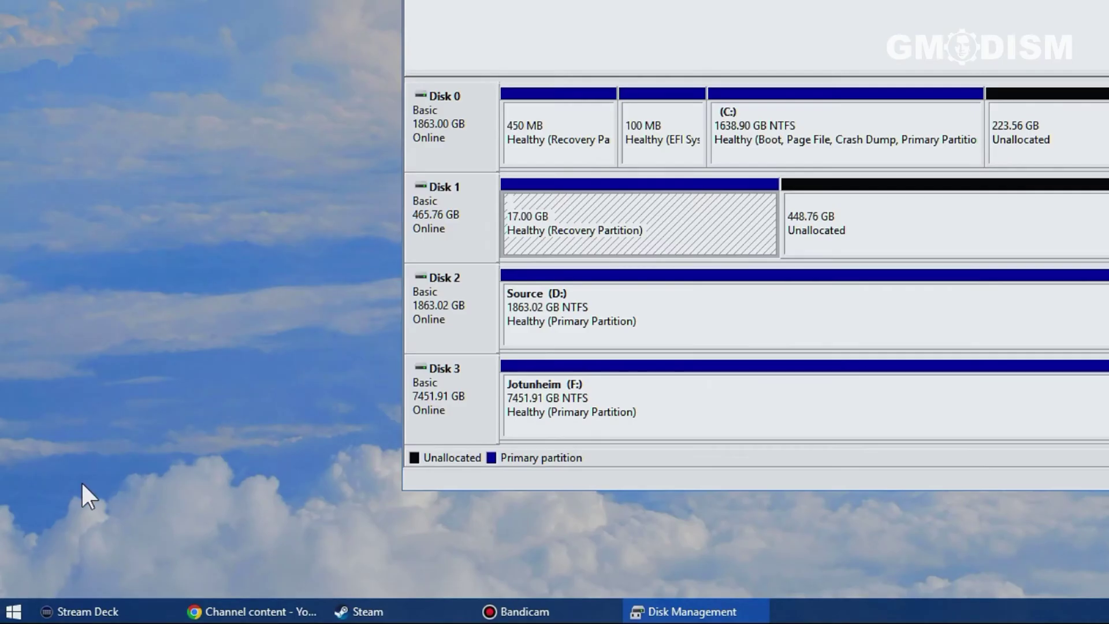
- Start DiskPart in an administrator PowerShell and list all disks
{"action": "right_click", "coordinate": [27, 606]}
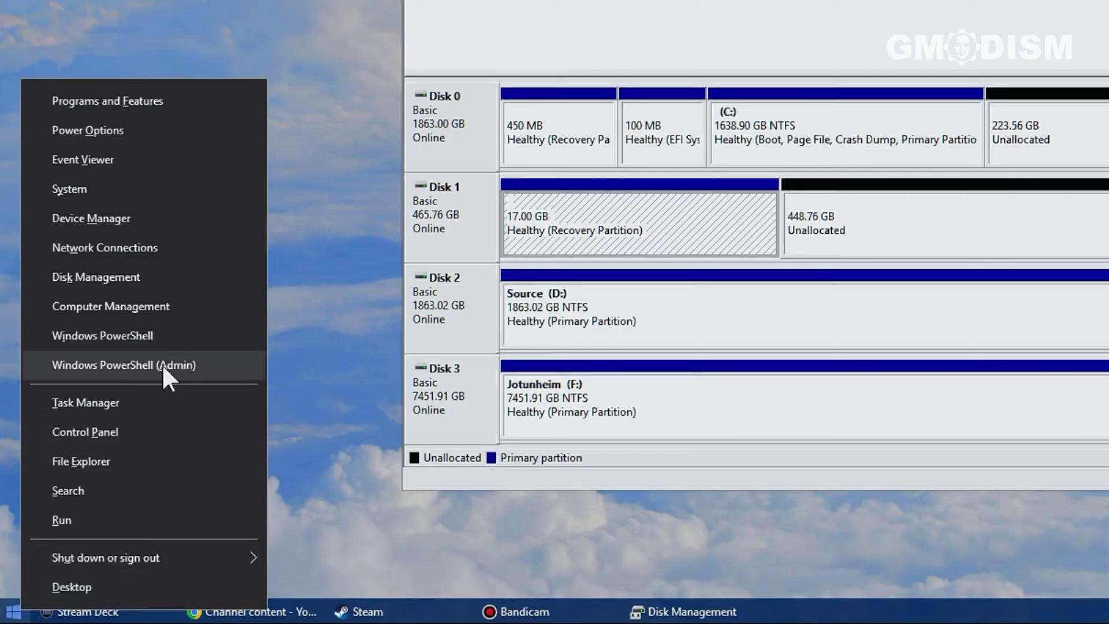
{"action": "left_click", "coordinate": [230, 362]}
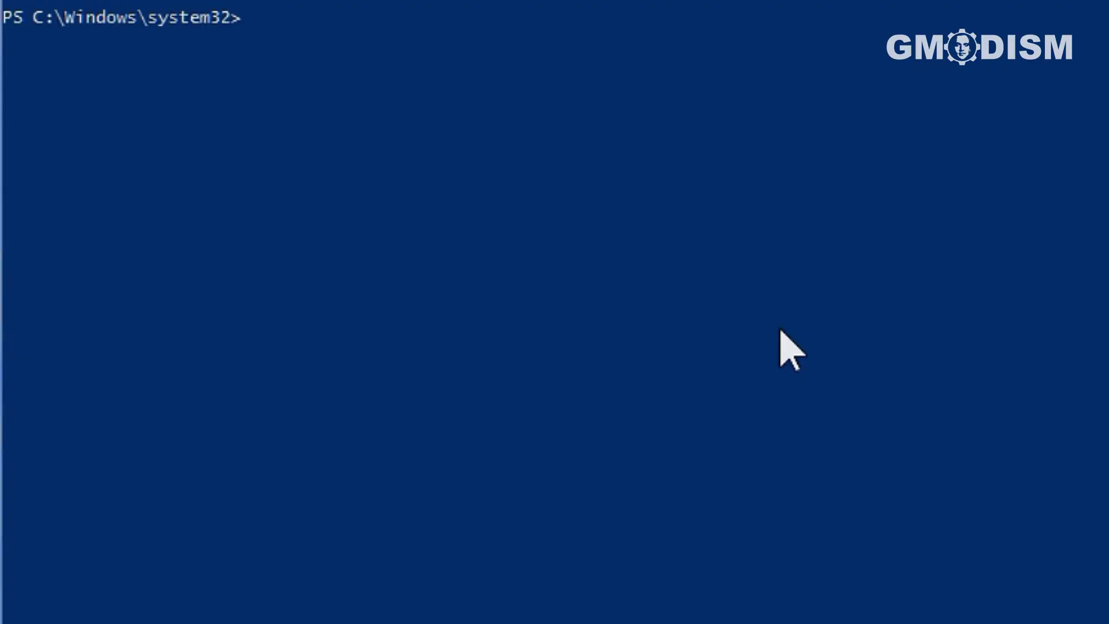
{"action": "type", "text": "d"}
{"action": "type", "text": "iskpart"}
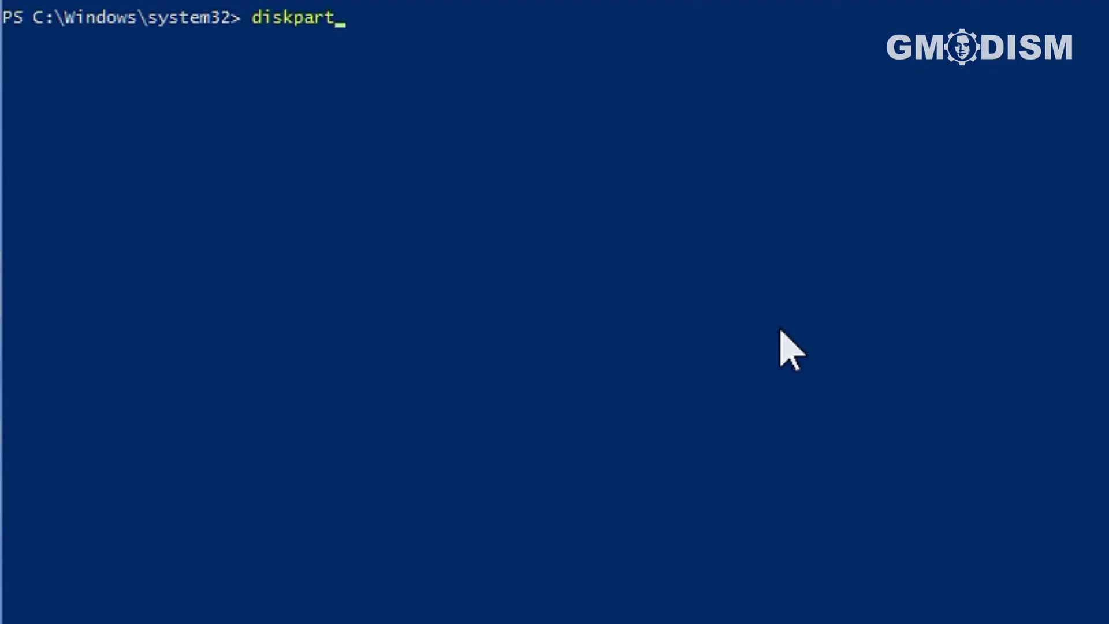
{"action": "key", "text": "Return"}
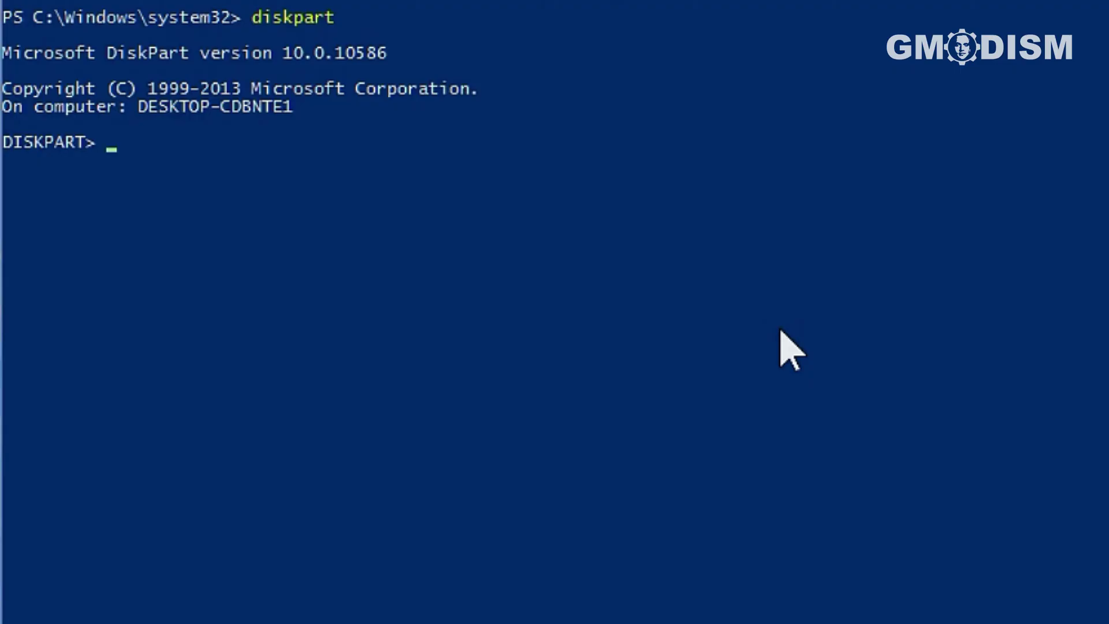
{"action": "type", "text": "list disk"}
{"action": "key", "text": "Return"}
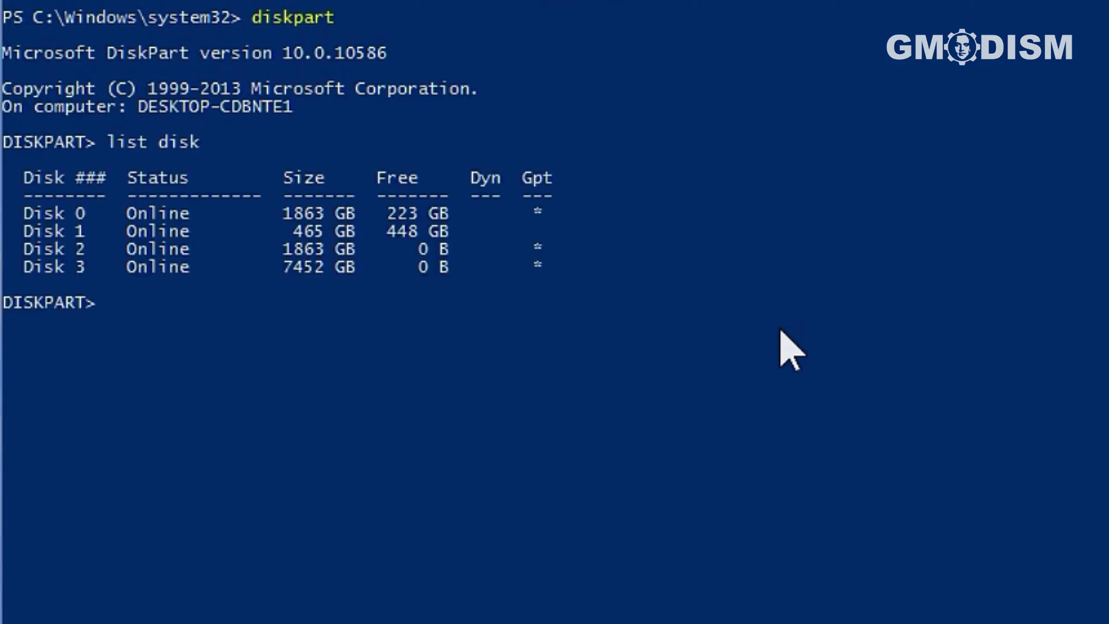
- Select disk 1, list its partitions, and force-delete the 17 GB Recovery partition
{"action": "type", "text": "select dis"}
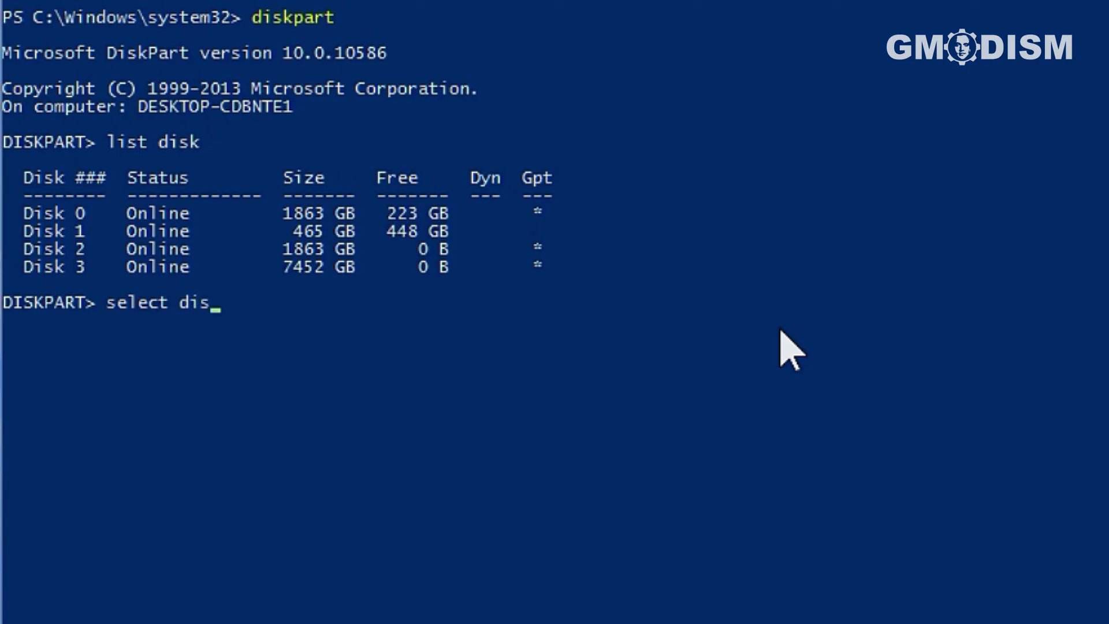
{"action": "type", "text": "1"}
{"action": "key", "text": "Return"}
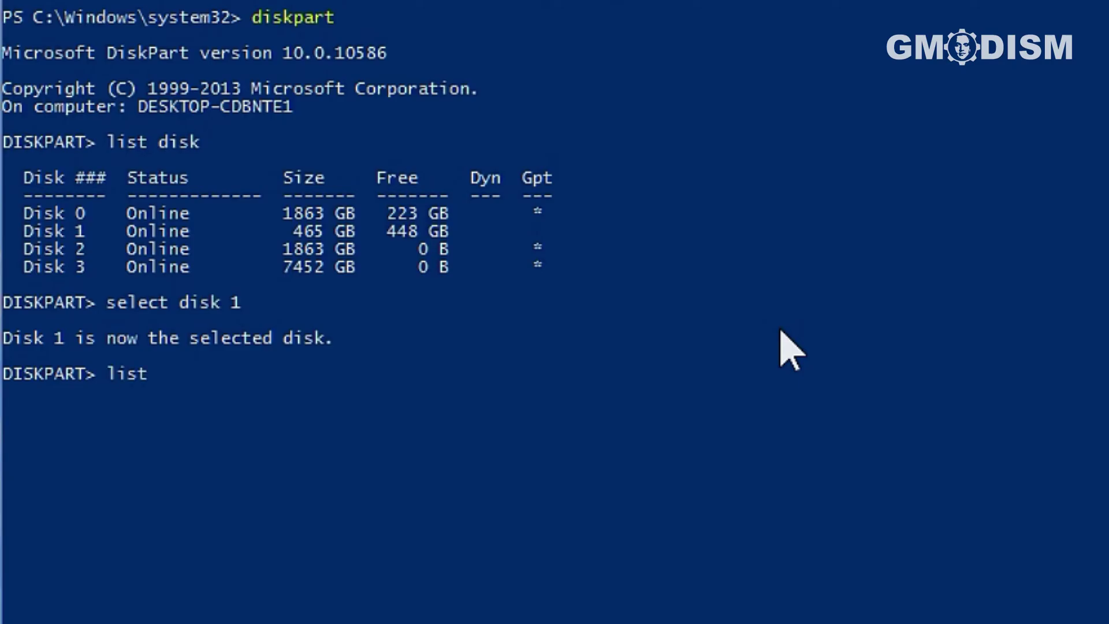
{"action": "type", "text": "list part"}
{"action": "key", "text": "Return"}
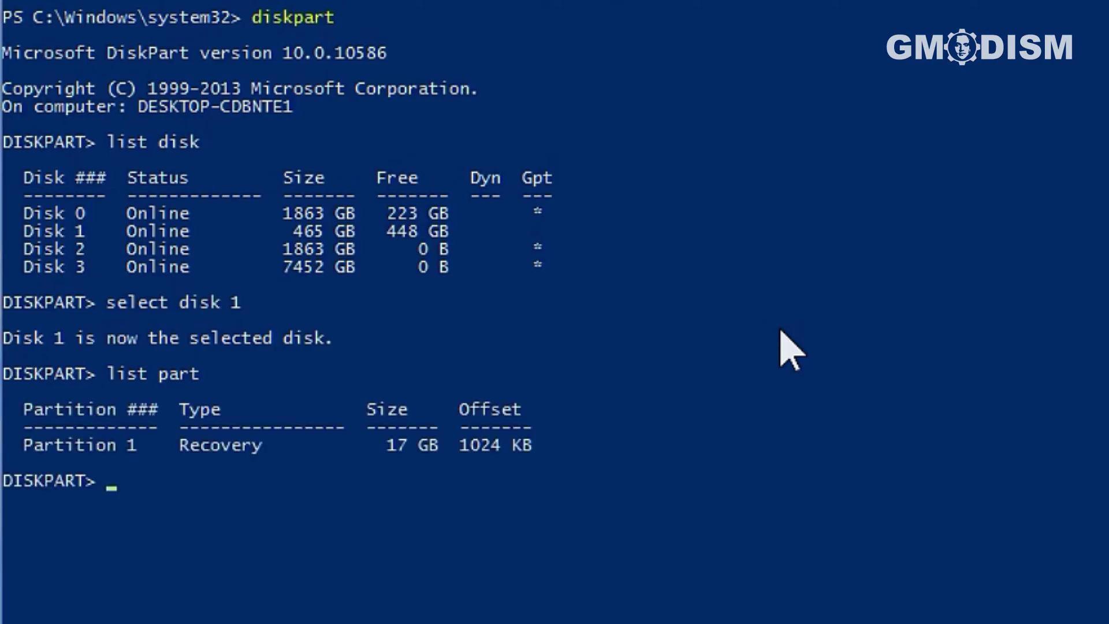
{"action": "type", "text": "select part 1"}
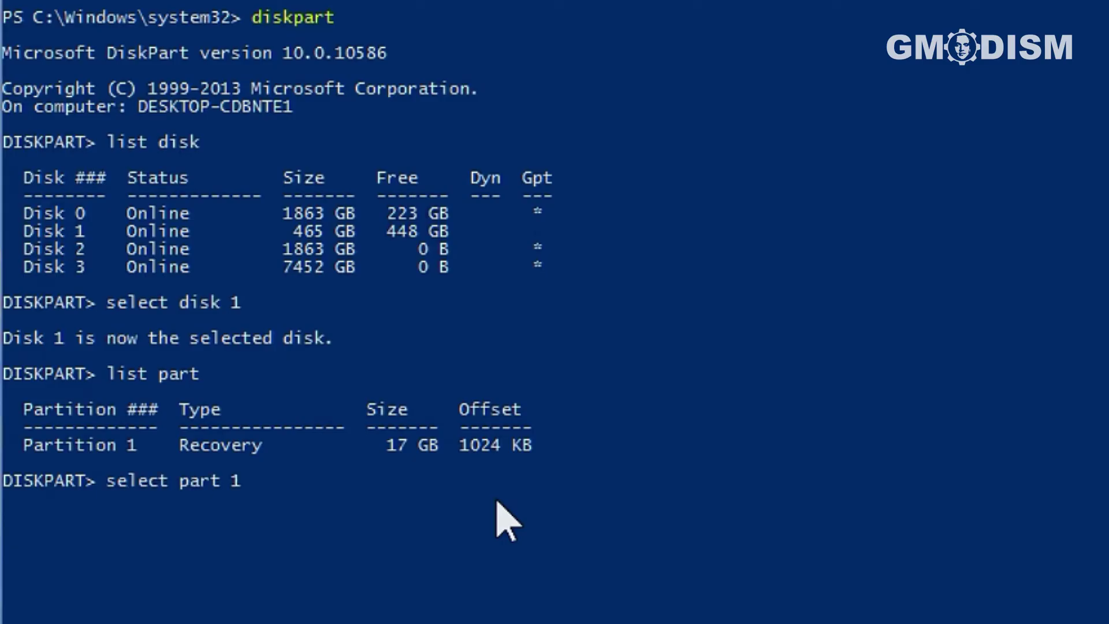
{"action": "key", "text": "Return"}
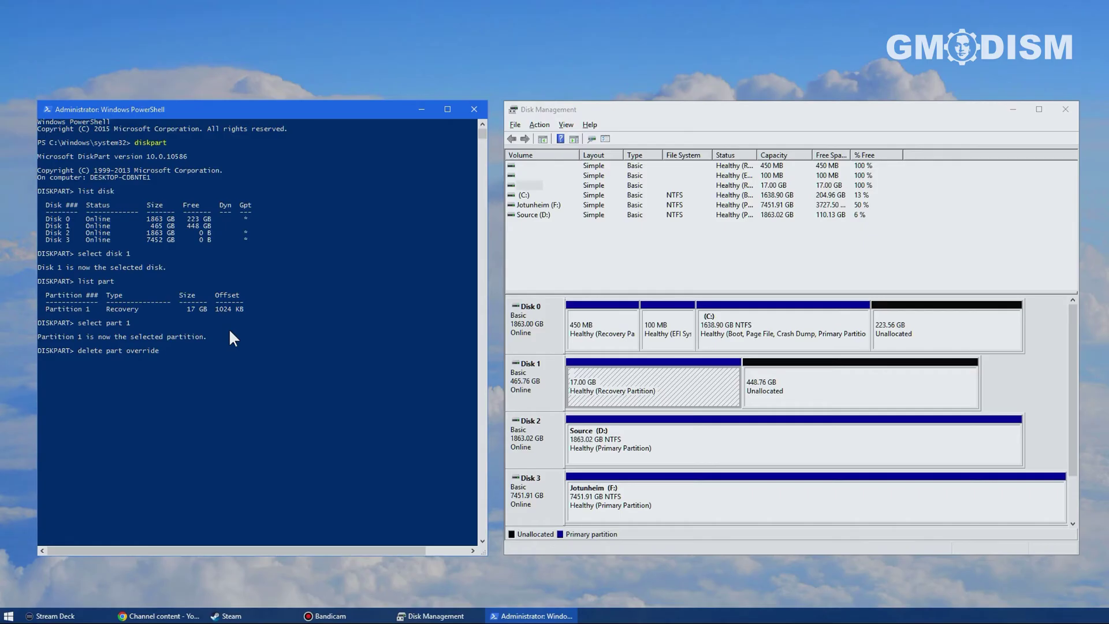
{"action": "key", "text": "Return"}
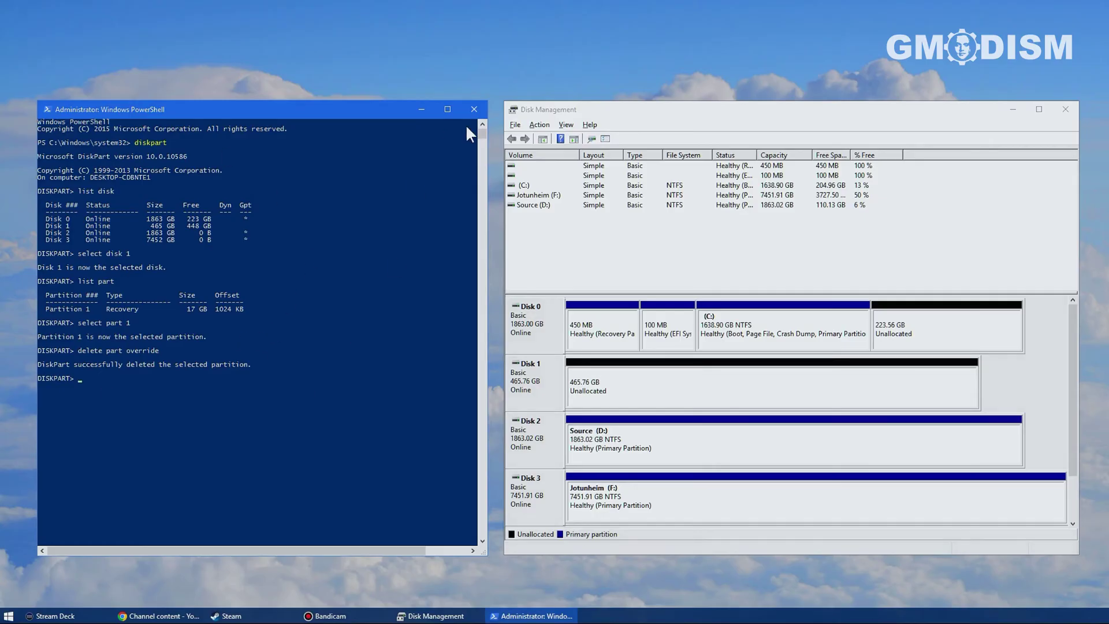
- Close PowerShell and start a New Simple Volume on Disk 1's unallocated space
{"action": "left_click", "coordinate": [472, 110]}
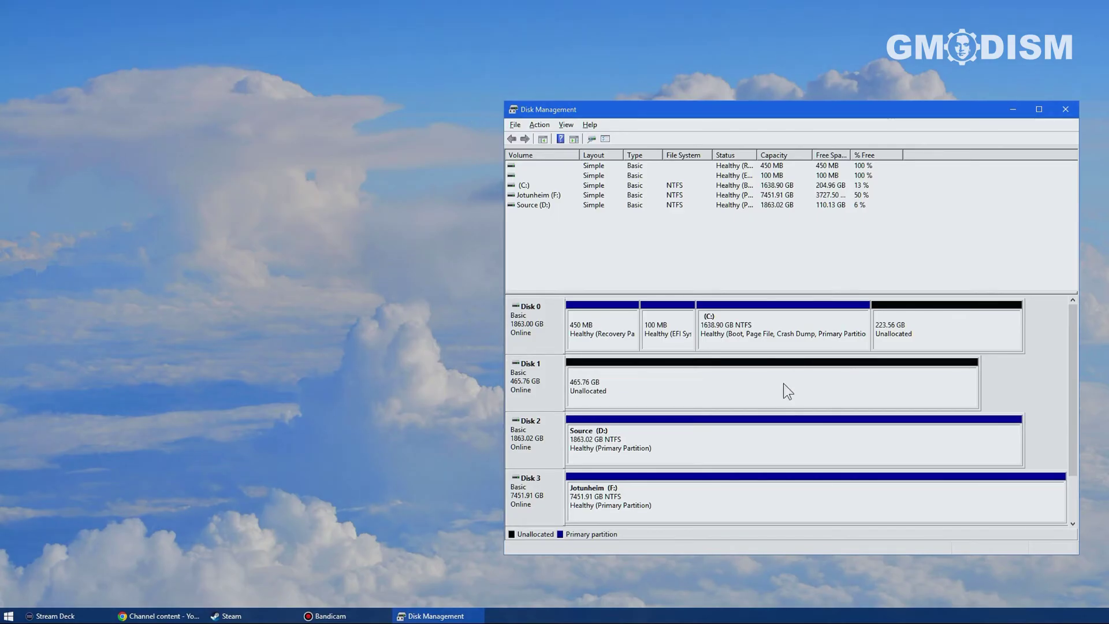
{"action": "left_click", "coordinate": [785, 387]}
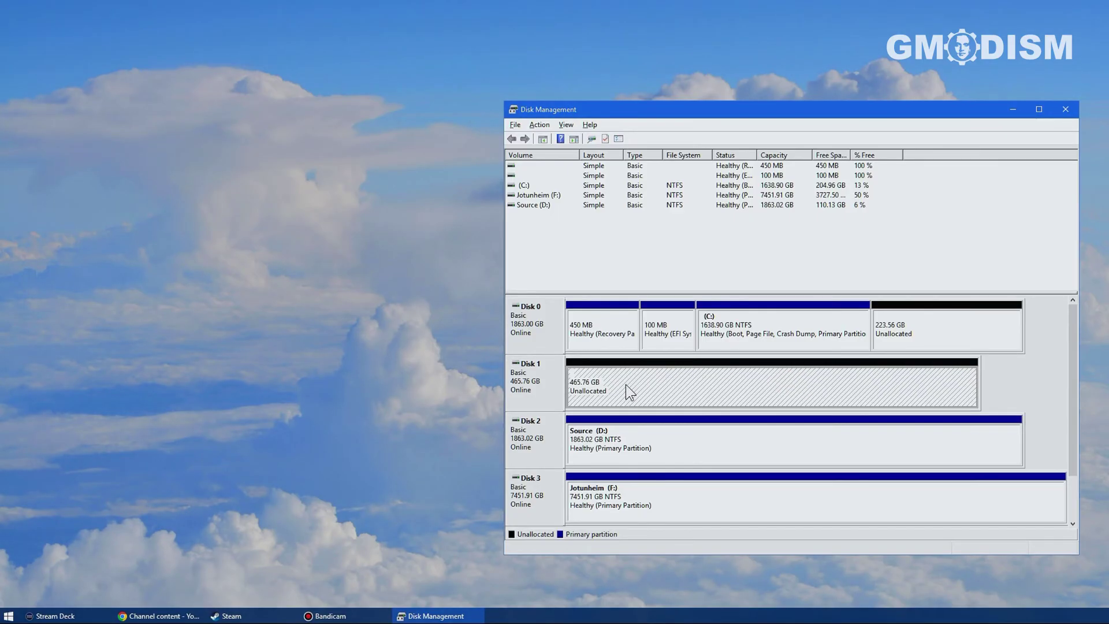
{"action": "right_click", "coordinate": [626, 383]}
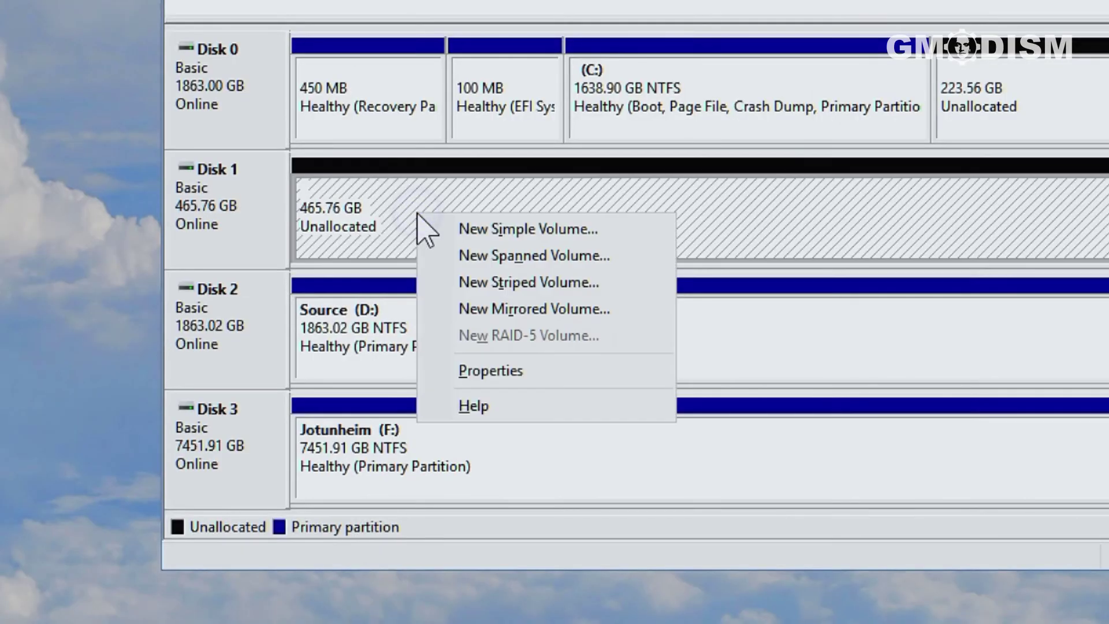
{"action": "left_click", "coordinate": [629, 234]}
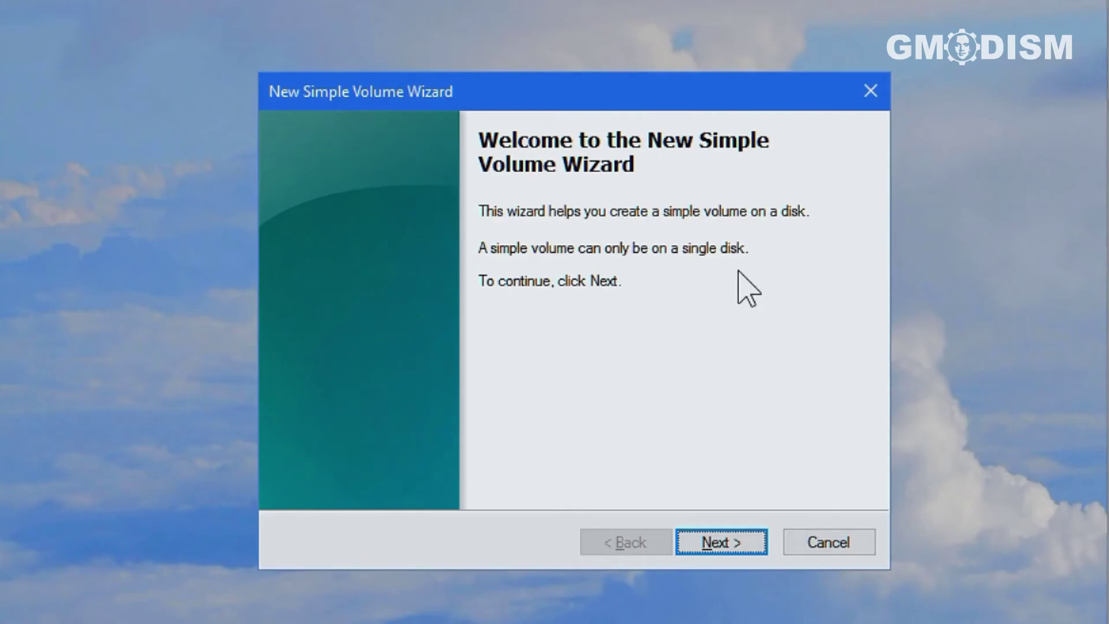
{"action": "left_click", "coordinate": [737, 536]}
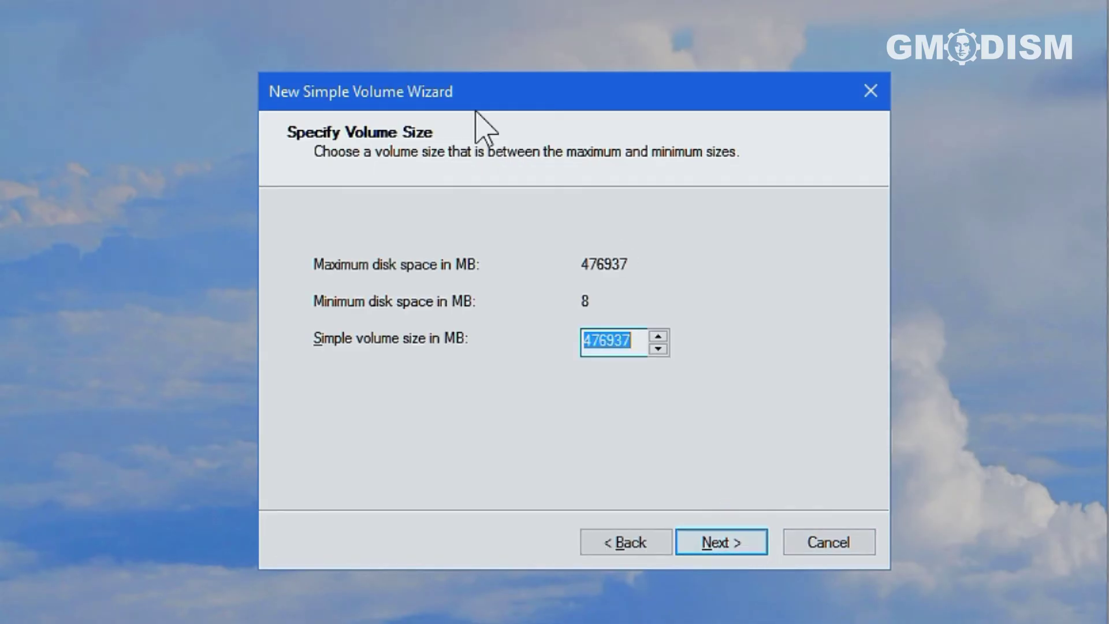
- Keep the volume size at its 476937 MB maximum and continue
{"action": "left_click", "coordinate": [656, 338]}
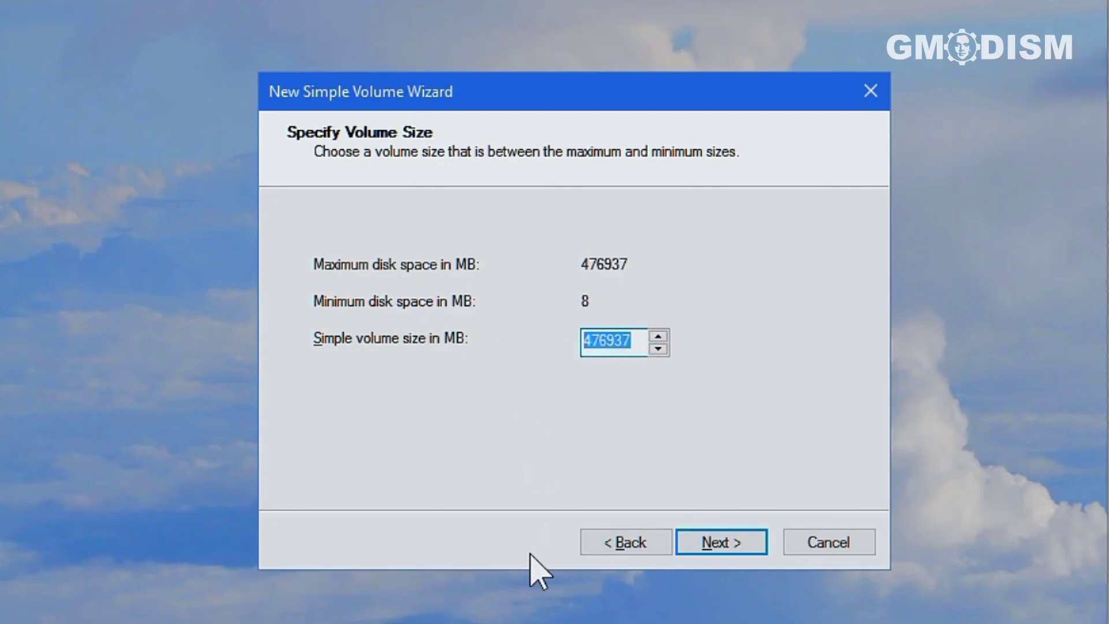
{"action": "left_click", "coordinate": [658, 336]}
{"action": "left_click_drag", "start_coordinate": [639, 341], "coordinate": [522, 343]}
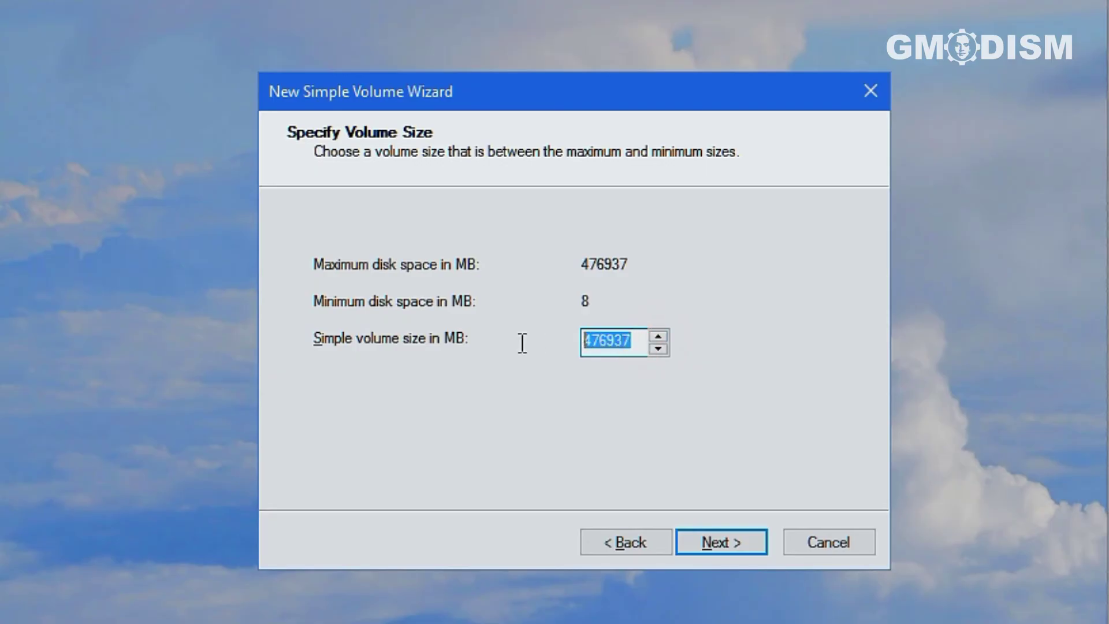
{"action": "left_click", "coordinate": [634, 339]}
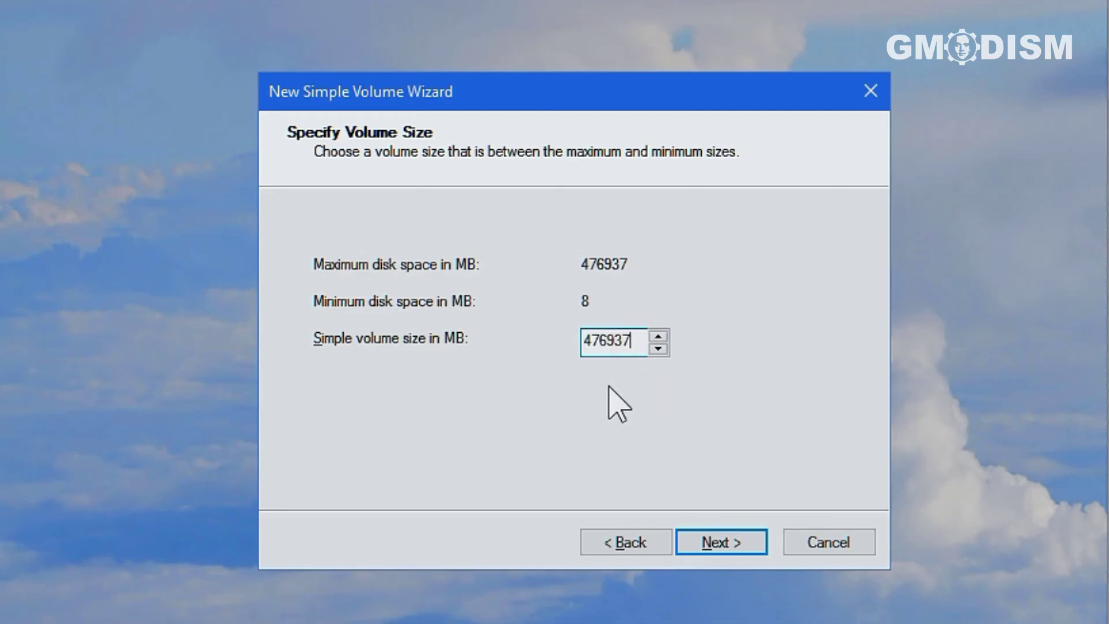
{"action": "left_click", "coordinate": [718, 555]}
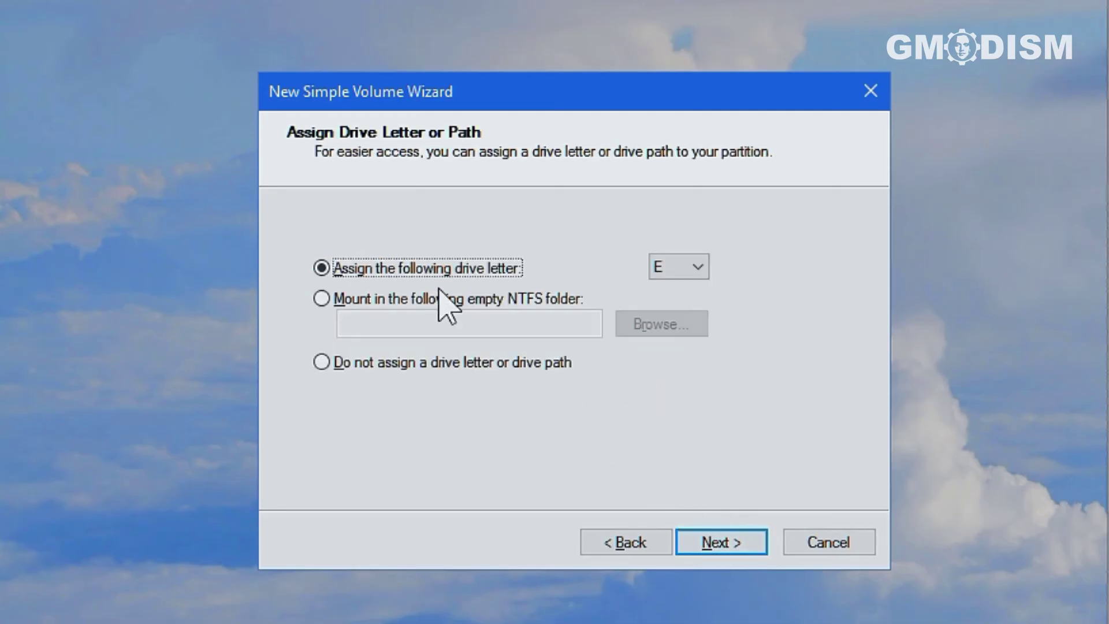
- Assign drive letter X to the new volume instead of E
{"action": "left_click", "coordinate": [684, 269]}
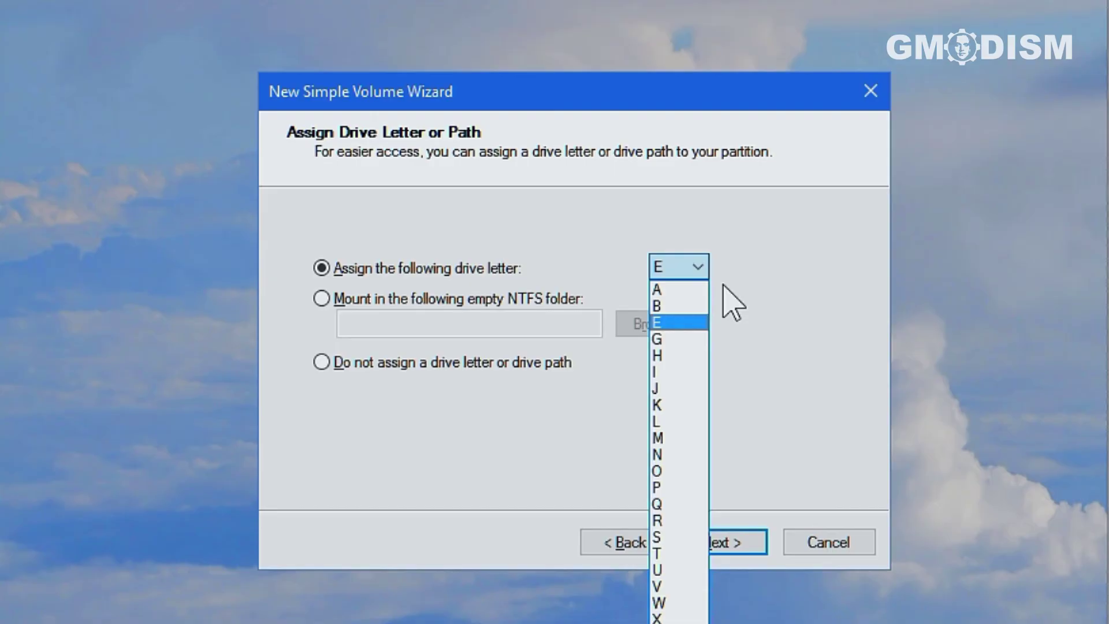
{"action": "left_click", "coordinate": [799, 291]}
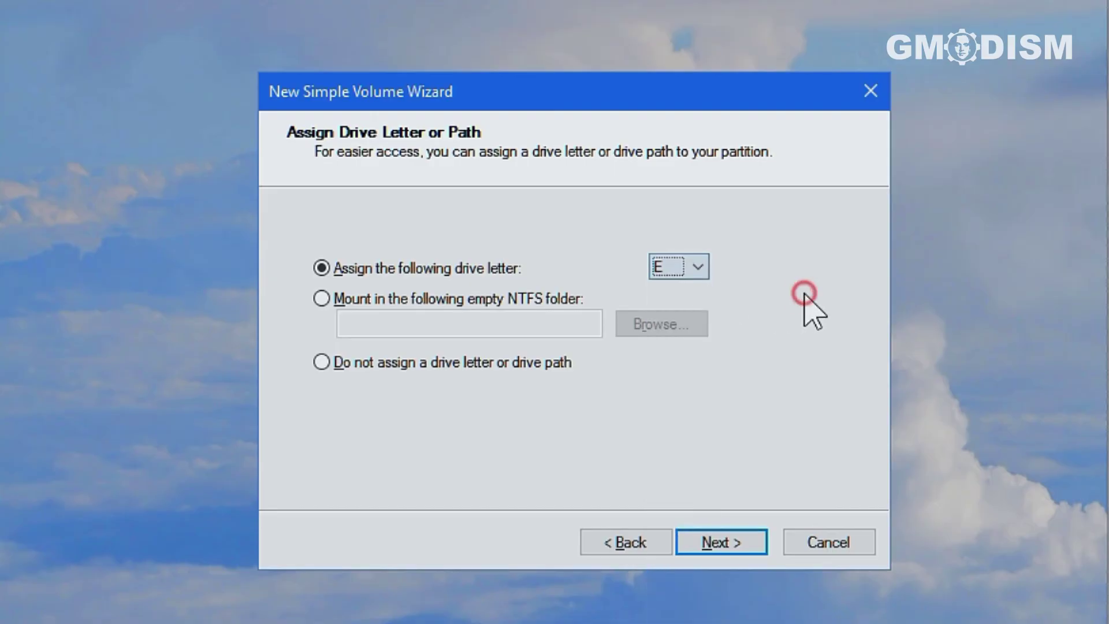
{"action": "left_click", "coordinate": [688, 269]}
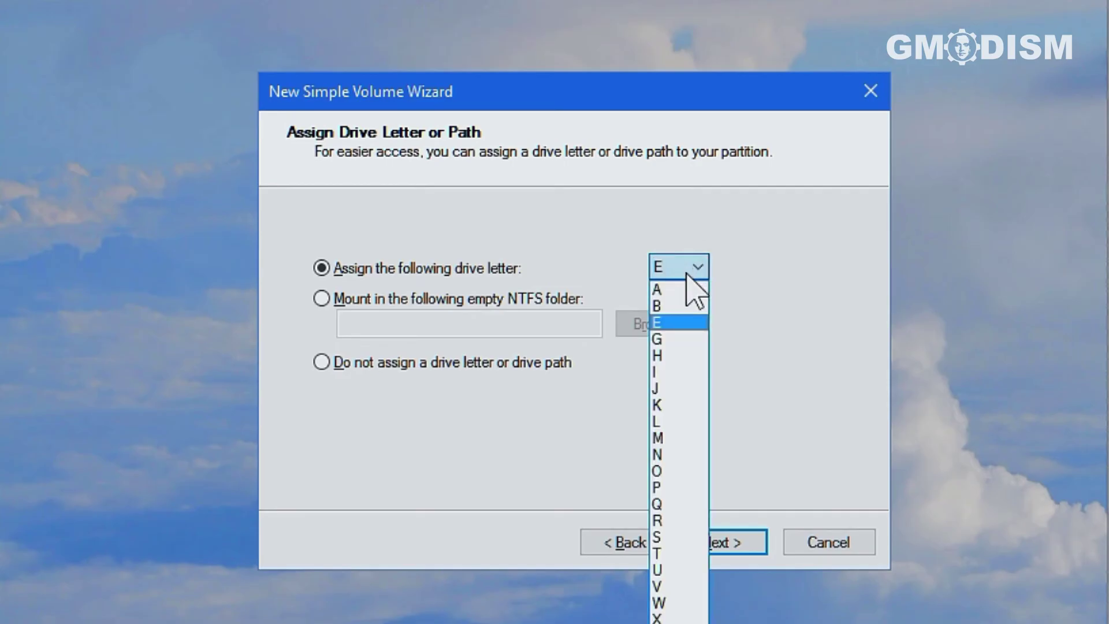
{"action": "left_click", "coordinate": [660, 619]}
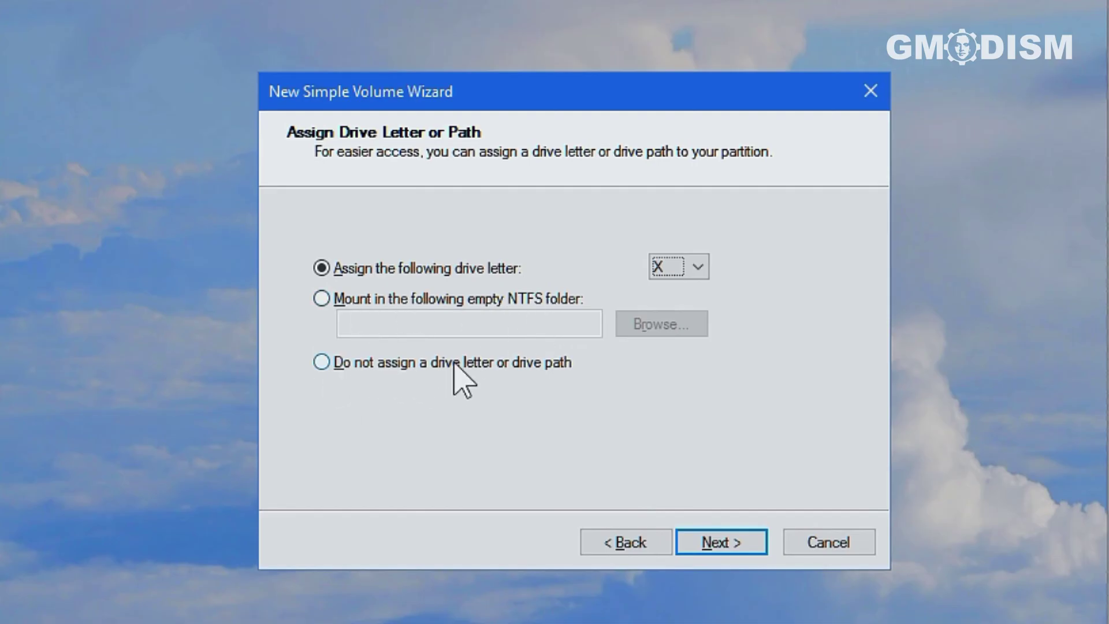
{"action": "left_click", "coordinate": [732, 542]}
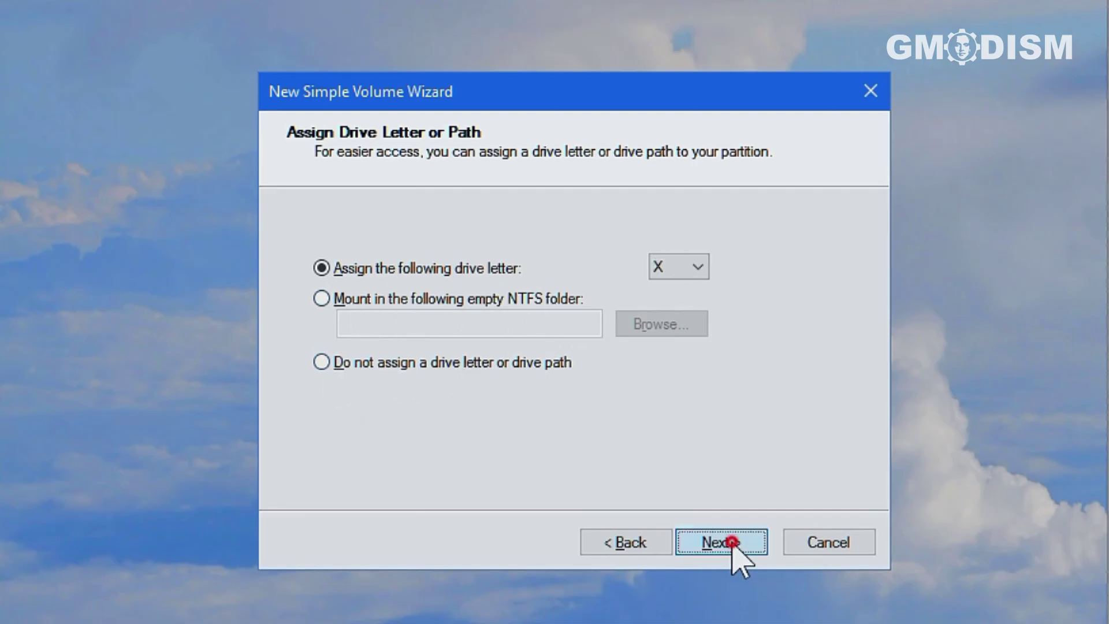
- Label the volume Xfiles with NTFS, Default allocation size and quick format
{"action": "left_click_drag", "start_coordinate": [686, 389], "coordinate": [543, 393]}
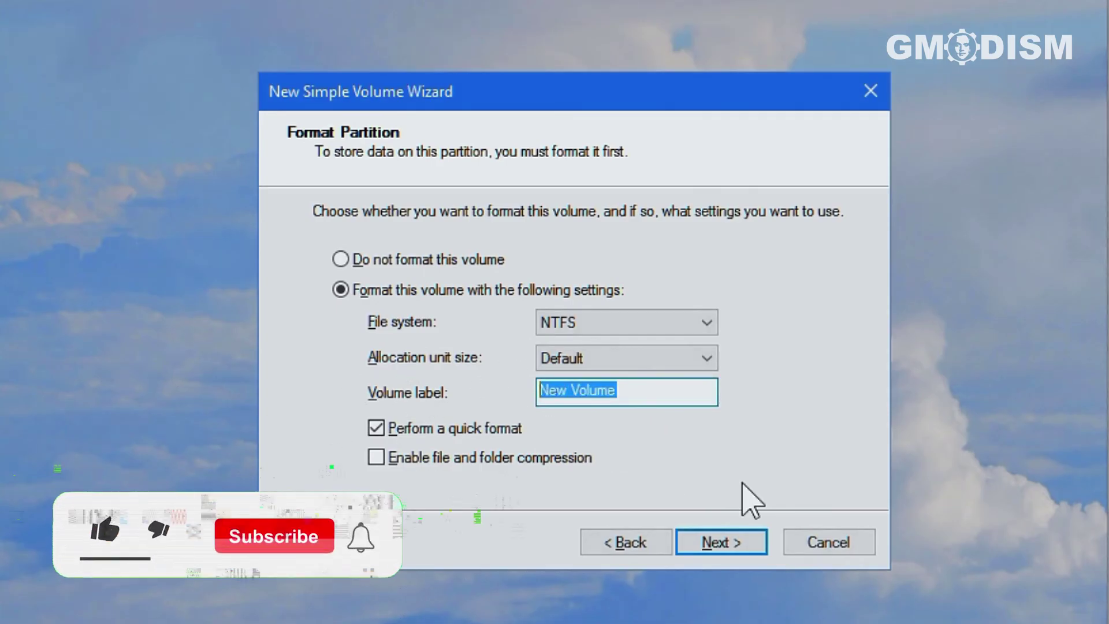
{"action": "type", "text": "Xfi"}
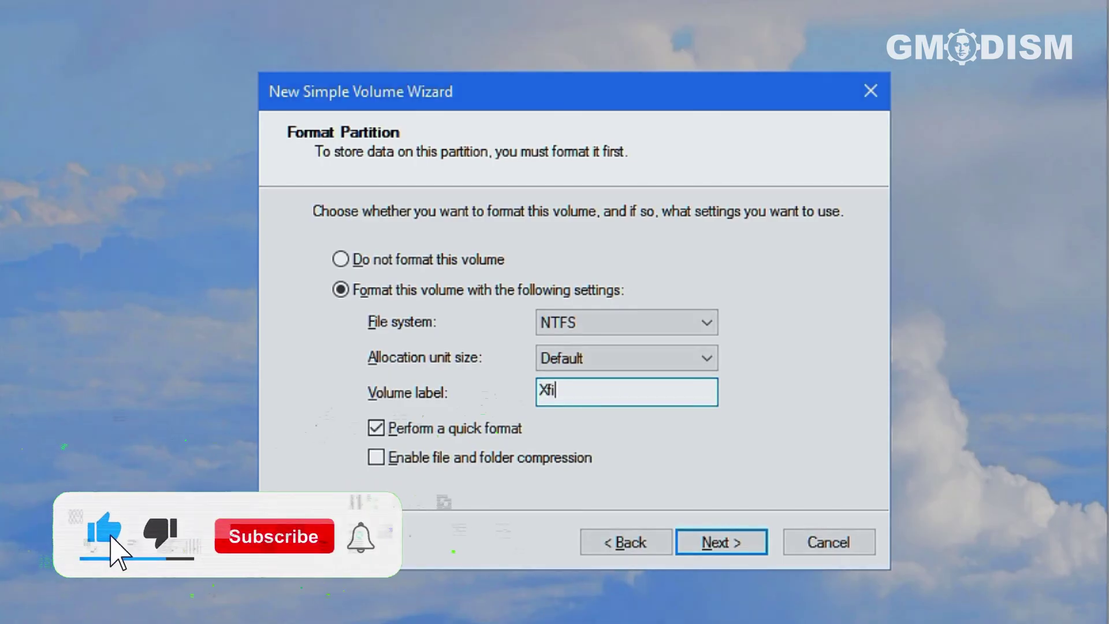
{"action": "type", "text": "les"}
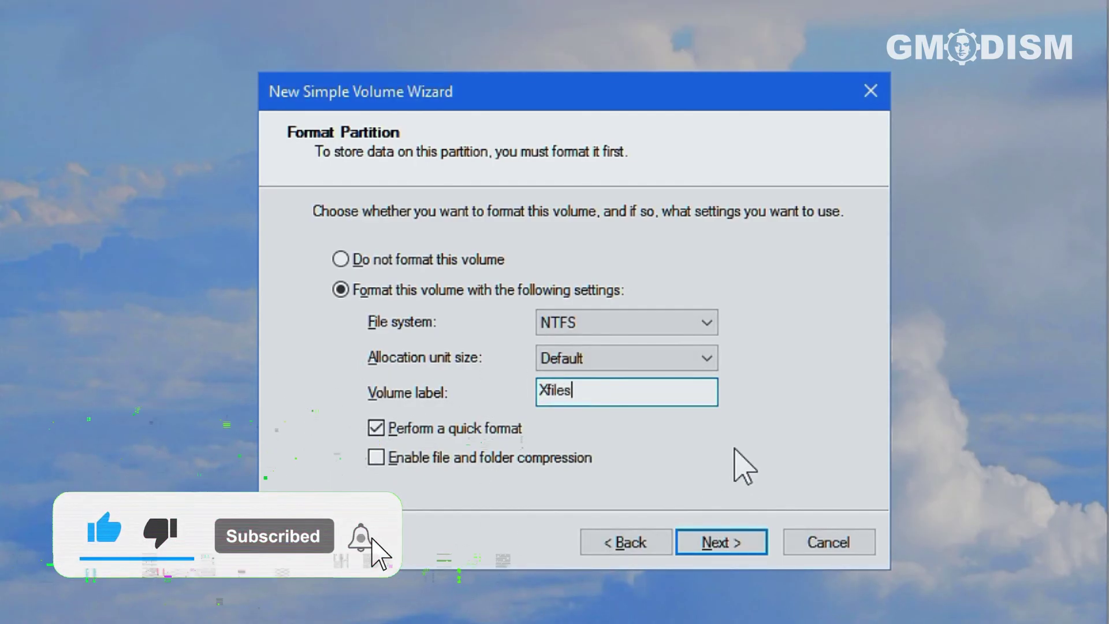
{"action": "left_click", "coordinate": [688, 357]}
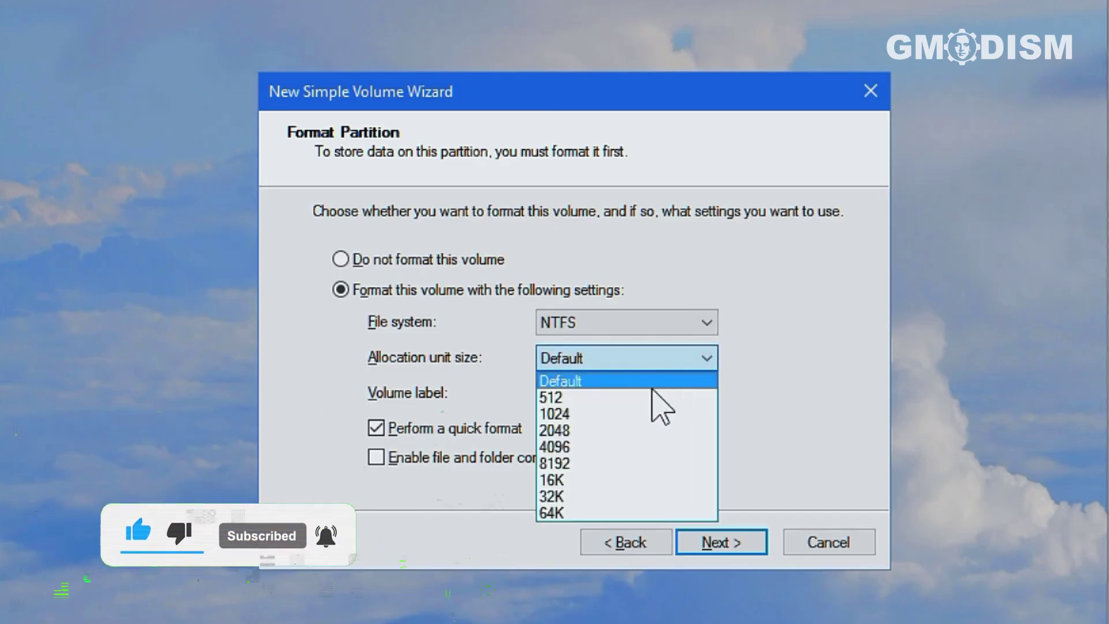
{"action": "left_click", "coordinate": [564, 513]}
{"action": "left_click", "coordinate": [610, 359]}
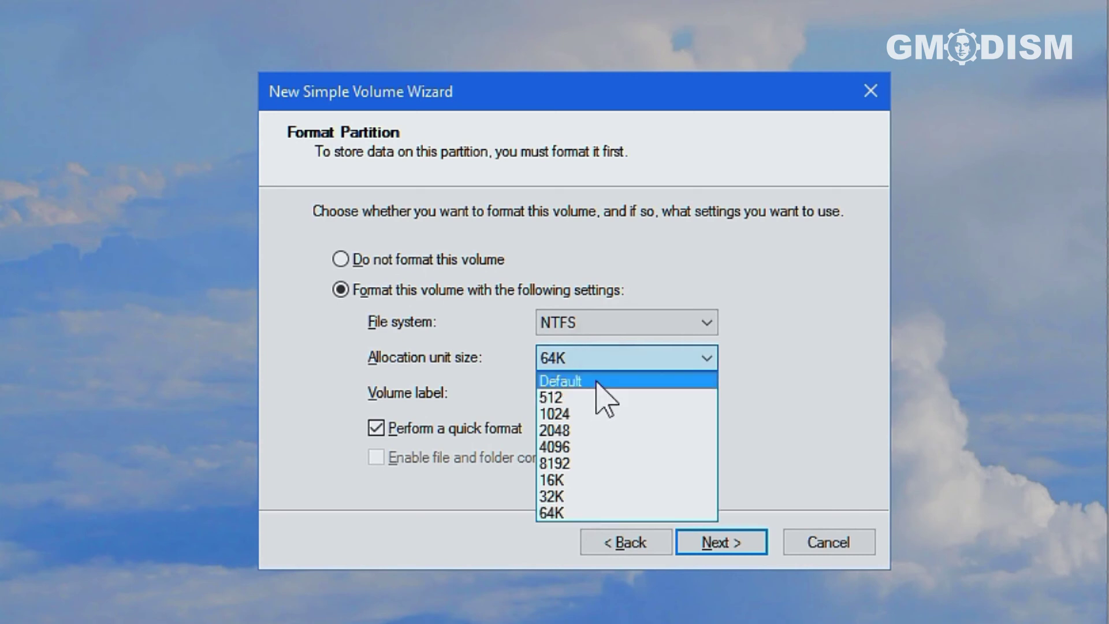
{"action": "left_click", "coordinate": [597, 382]}
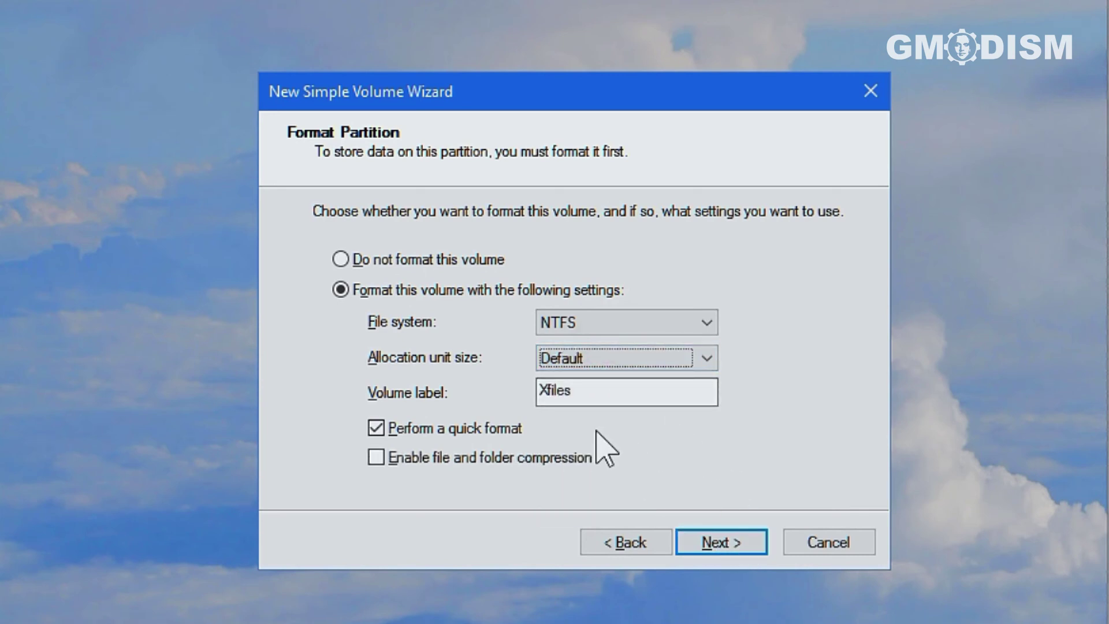
{"action": "left_click", "coordinate": [462, 432]}
{"action": "left_click", "coordinate": [435, 428]}
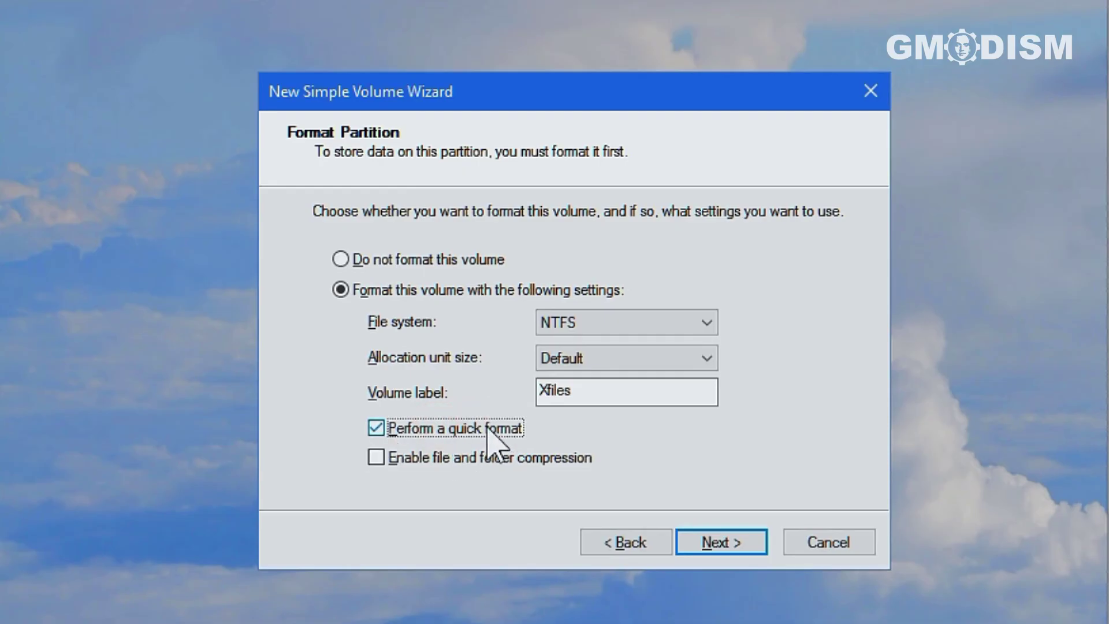
- Review the summary and finish the wizard to create Xfiles (X:)
{"action": "left_click", "coordinate": [728, 540]}
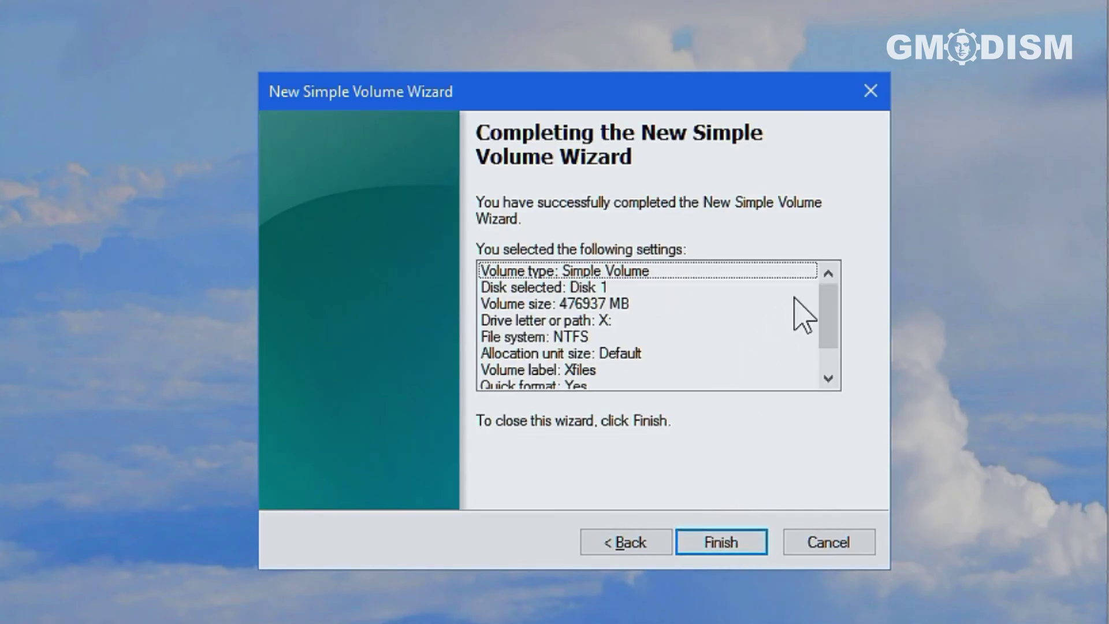
{"action": "left_click_drag", "start_coordinate": [827, 282], "coordinate": [843, 242]}
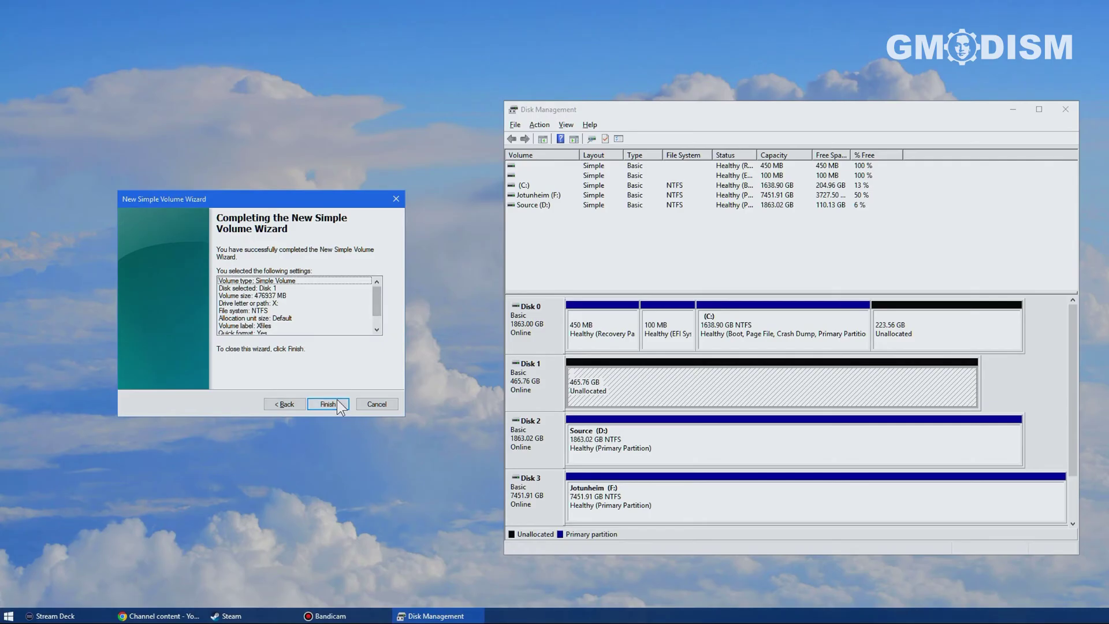
{"action": "left_click", "coordinate": [748, 542]}
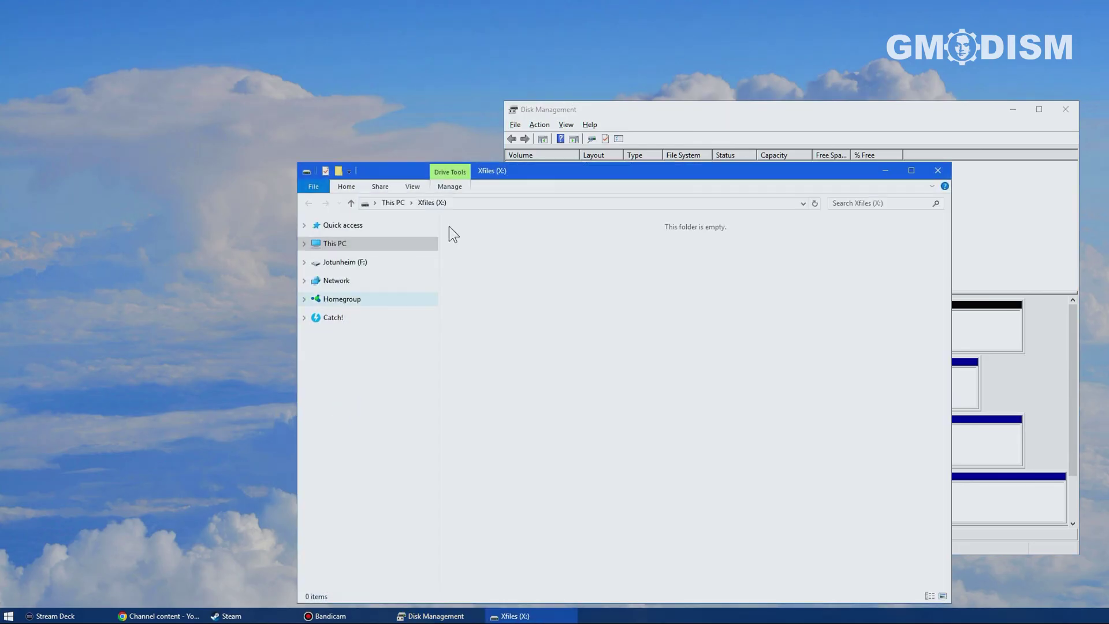
- Create an OpenDocument Text file on X: named 'You can now use it like normal!'
{"action": "left_click_drag", "start_coordinate": [547, 171], "coordinate": [348, 93]}
{"action": "right_click", "coordinate": [412, 195]}
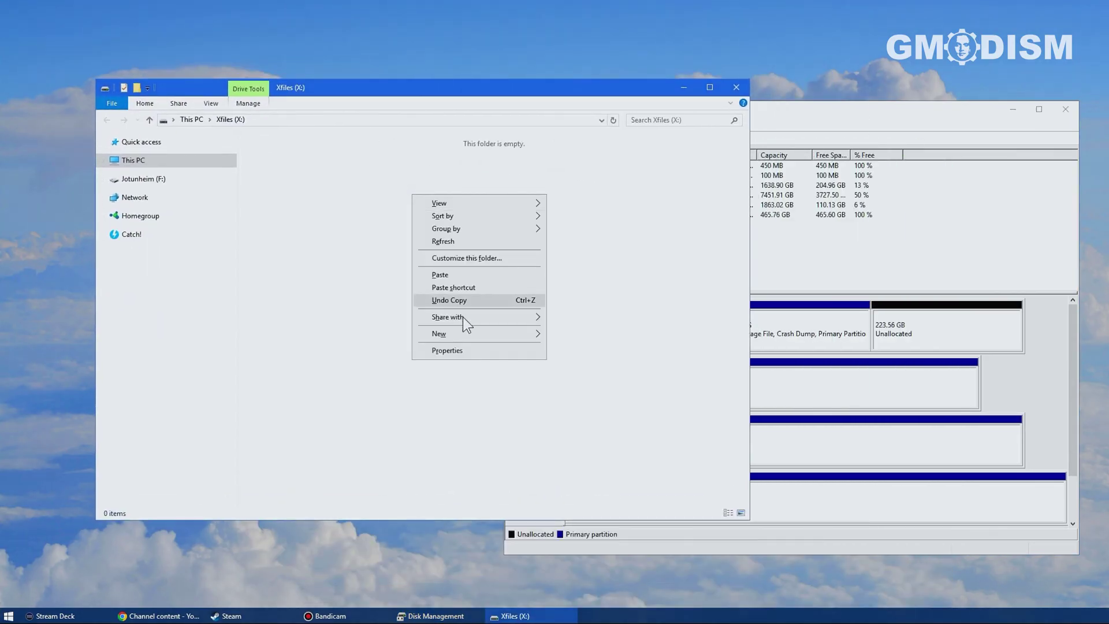
{"action": "mouse_move", "coordinate": [462, 334]}
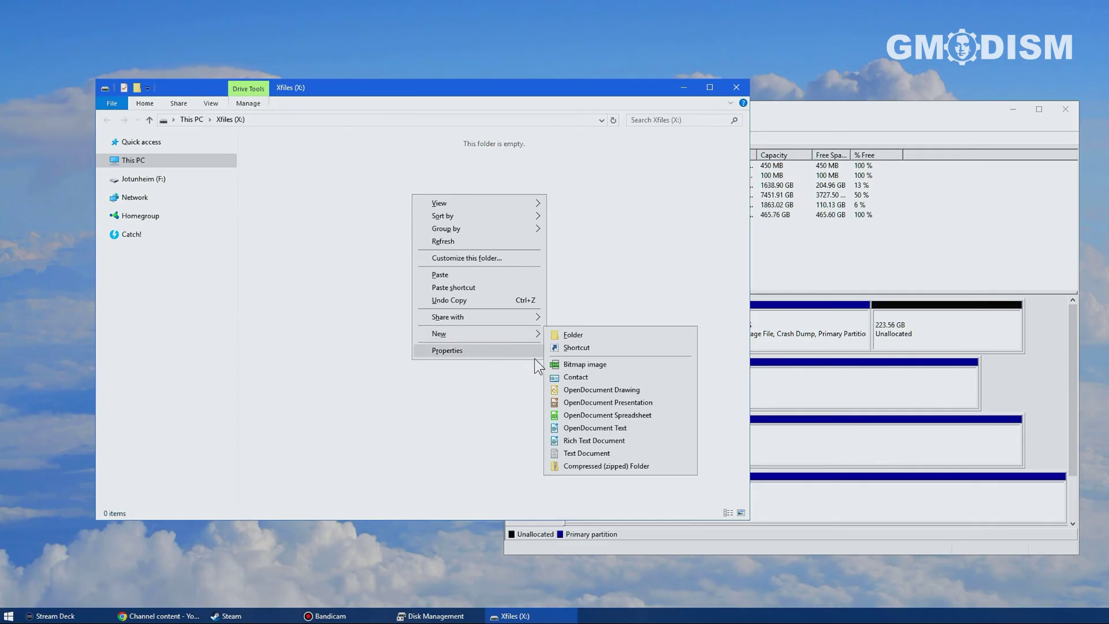
{"action": "left_click", "coordinate": [633, 428]}
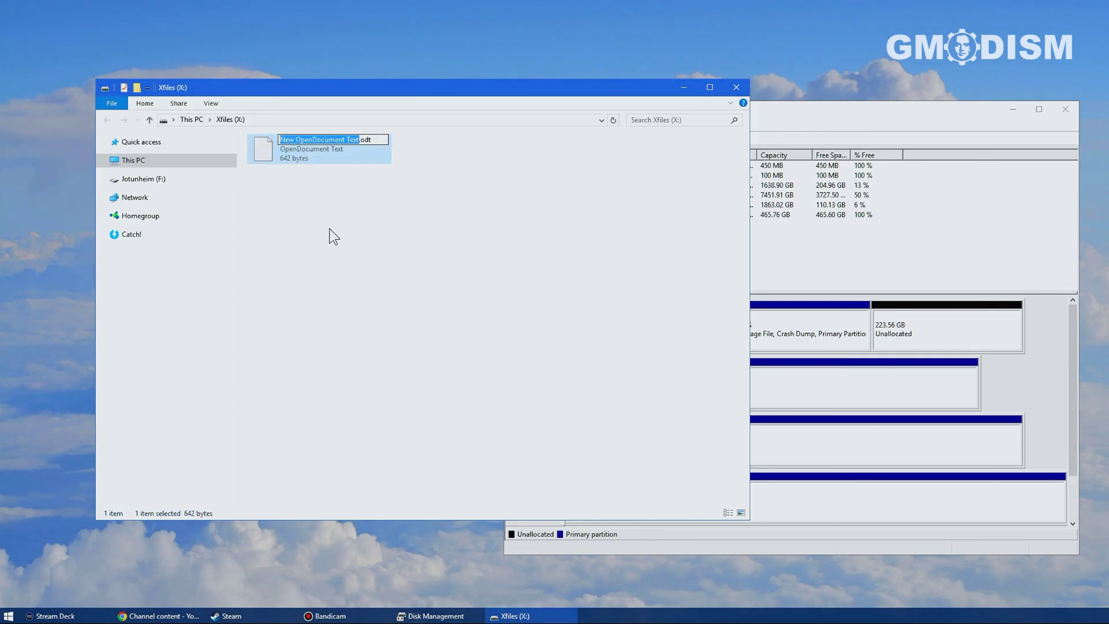
{"action": "type", "text": "You can how"}
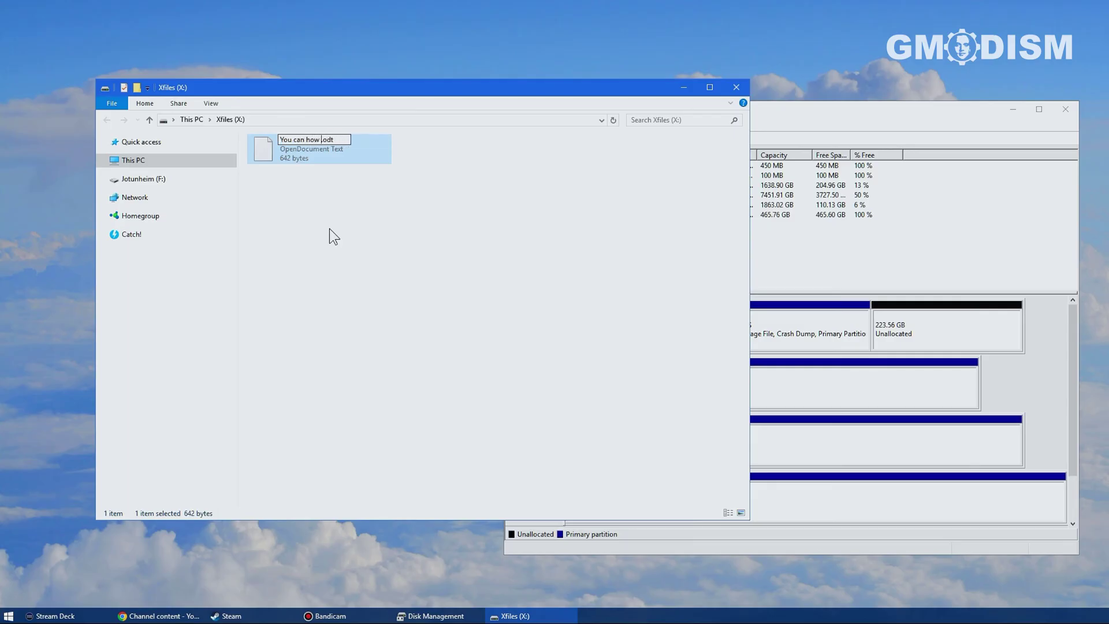
{"action": "key", "text": "BackSpace"}
{"action": "key", "text": "BackSpace"}
{"action": "key", "text": "BackSpace"}
{"action": "type", "text": "now use it lik"}
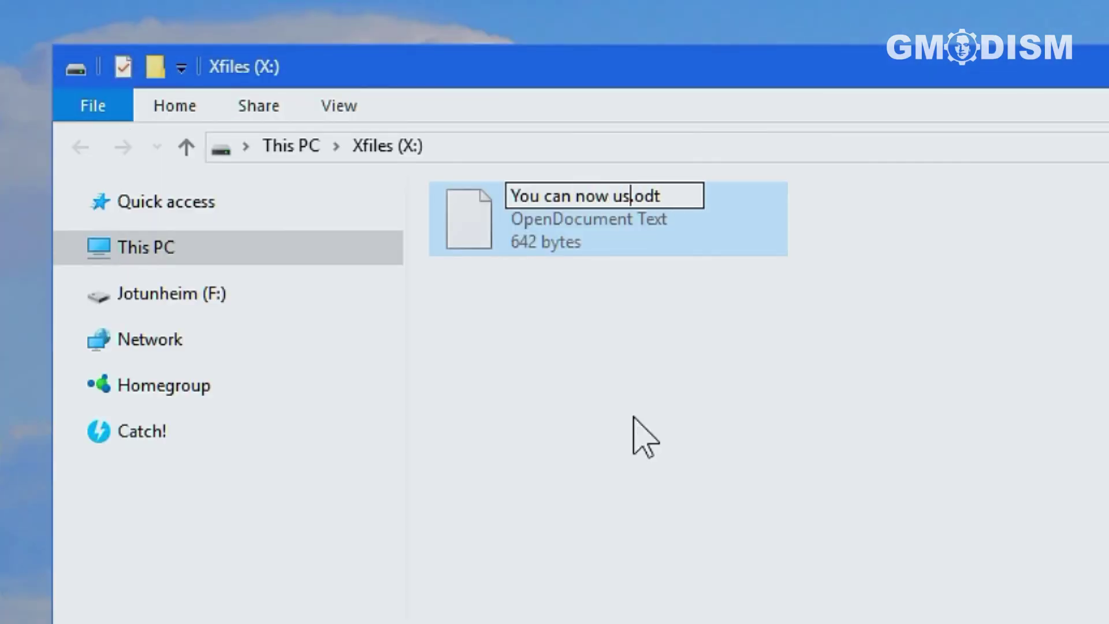
{"action": "type", "text": "e normal"}
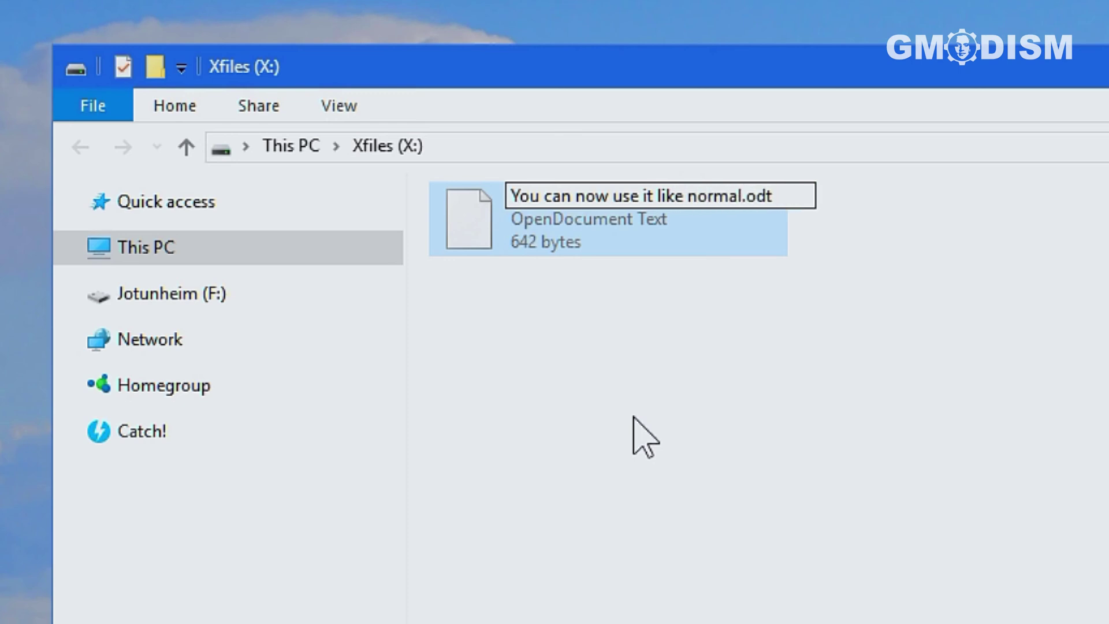
{"action": "type", "text": "!"}
{"action": "key", "text": "Return"}
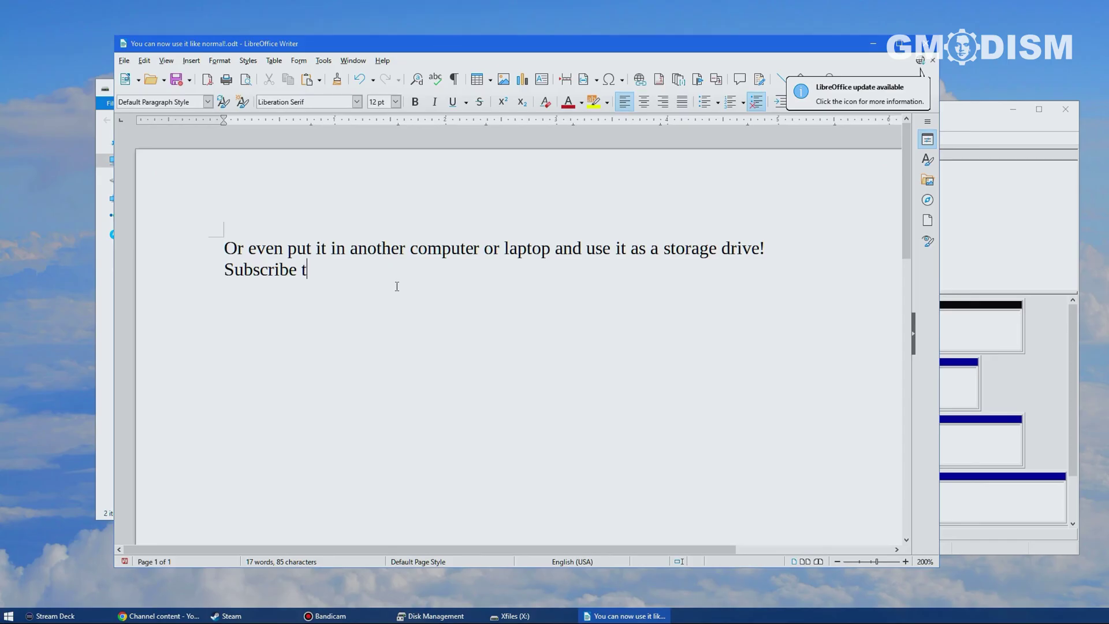
- Begin typing 'Or even put it in another computer…' into the Writer document
{"action": "type", "text": "o"}
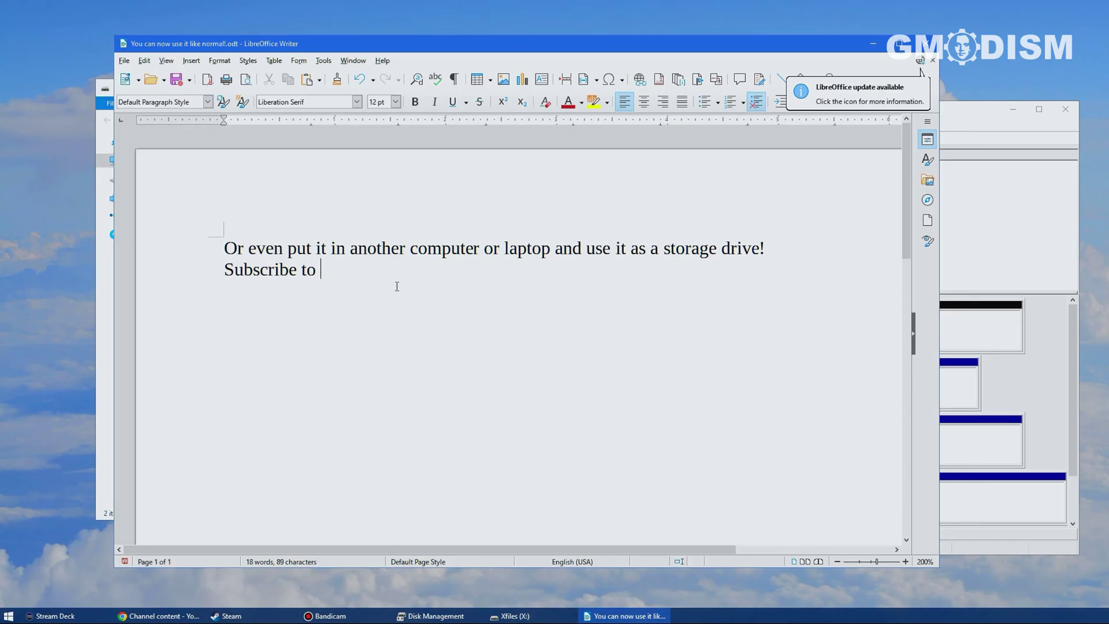